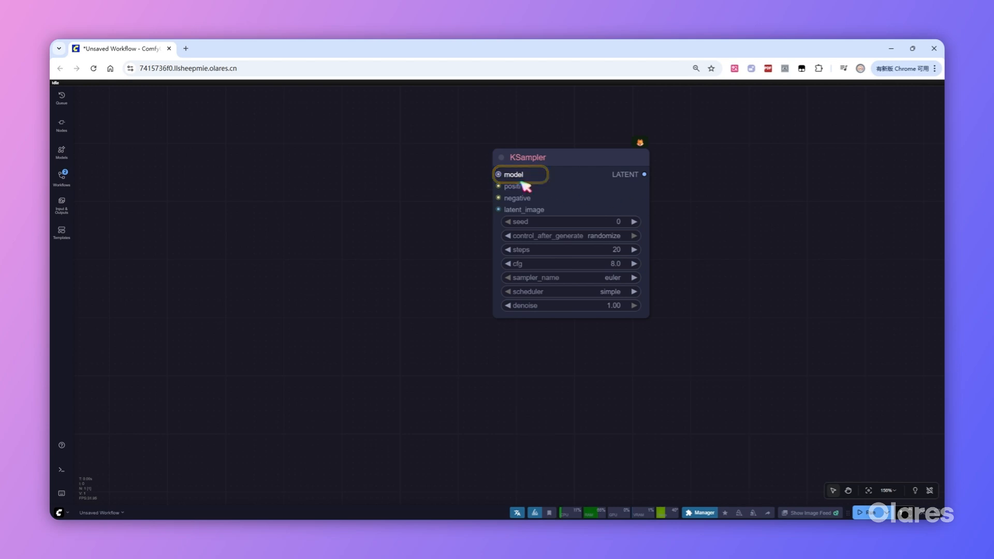
Add a Load Diffusion Model node to the KSampler's model input and select flux1-krea-dev_fp8_scaled.safetensors.
left_click_drag(513, 176, 304, 181)
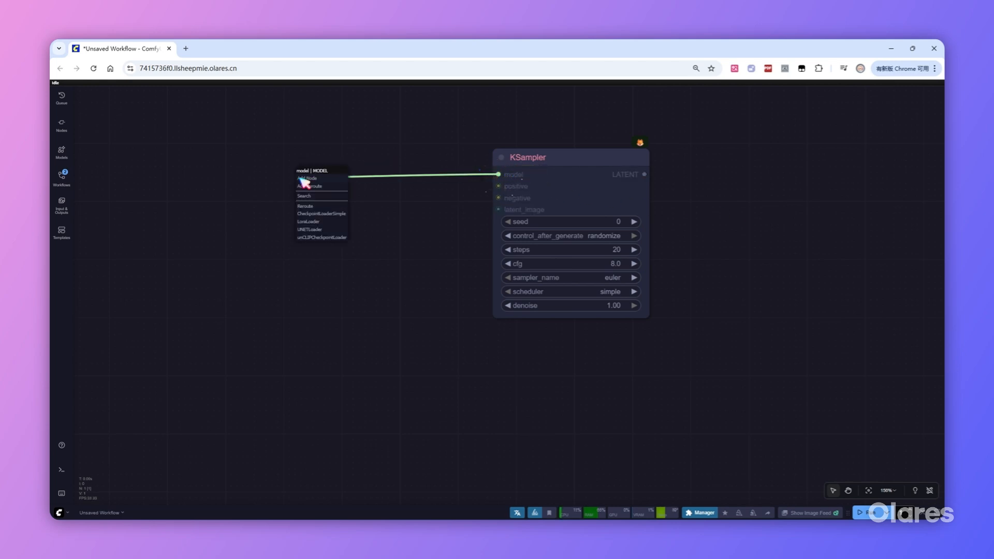
left_click(317, 230)
left_click(369, 199)
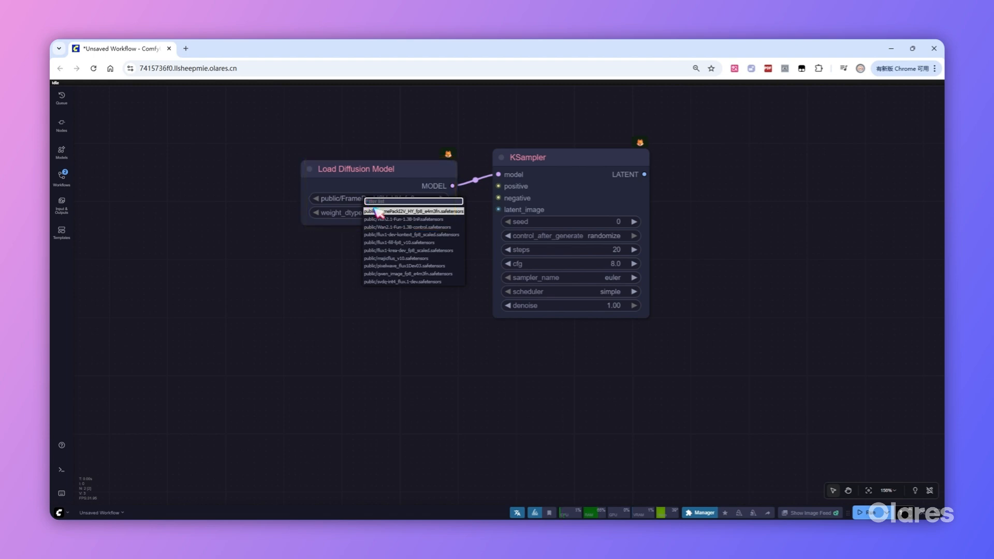
left_click(414, 251)
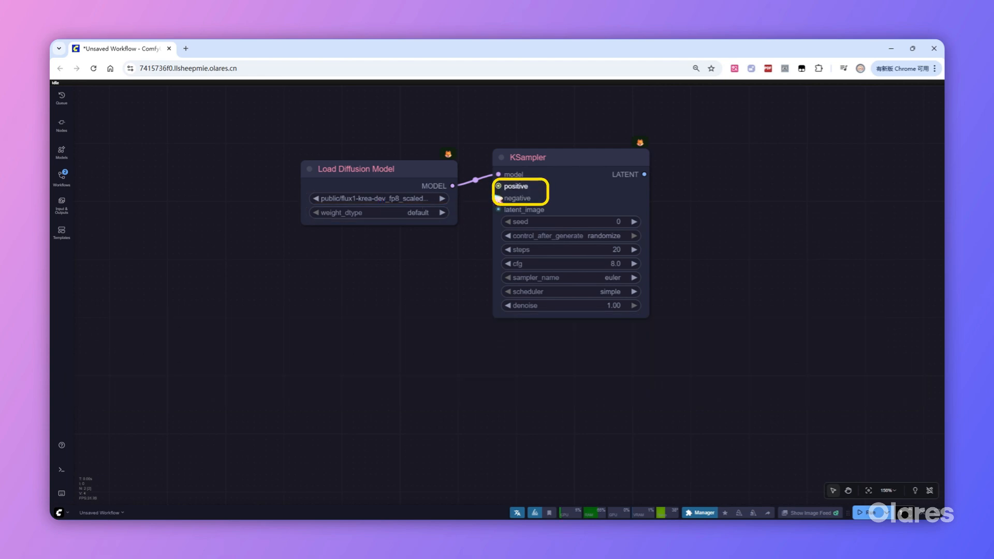
Add a CLIP Text Encode node to the KSampler's positive input and paste the wind-tunnel portrait prompt into it.
left_click_drag(498, 186, 284, 274)
left_click(294, 306)
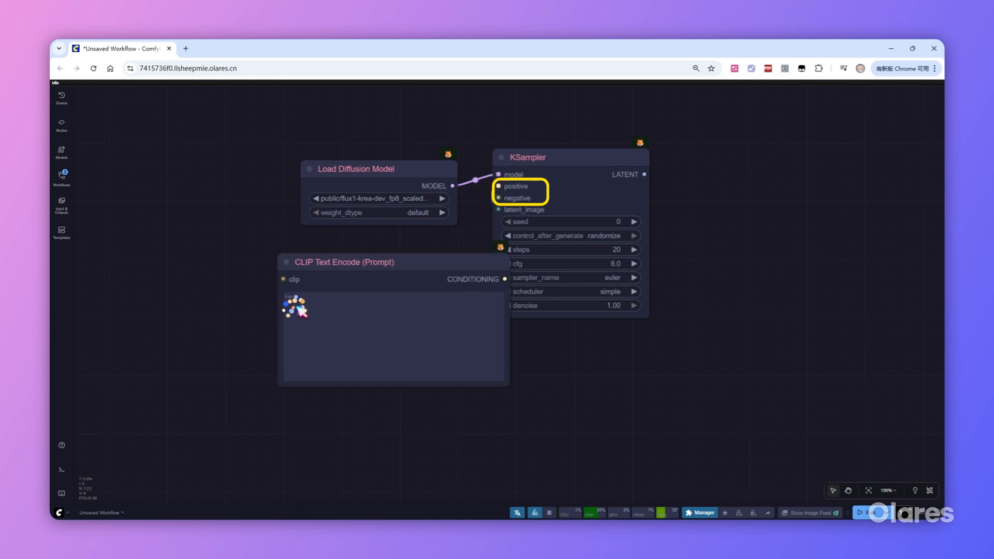
left_click_drag(365, 263, 320, 254)
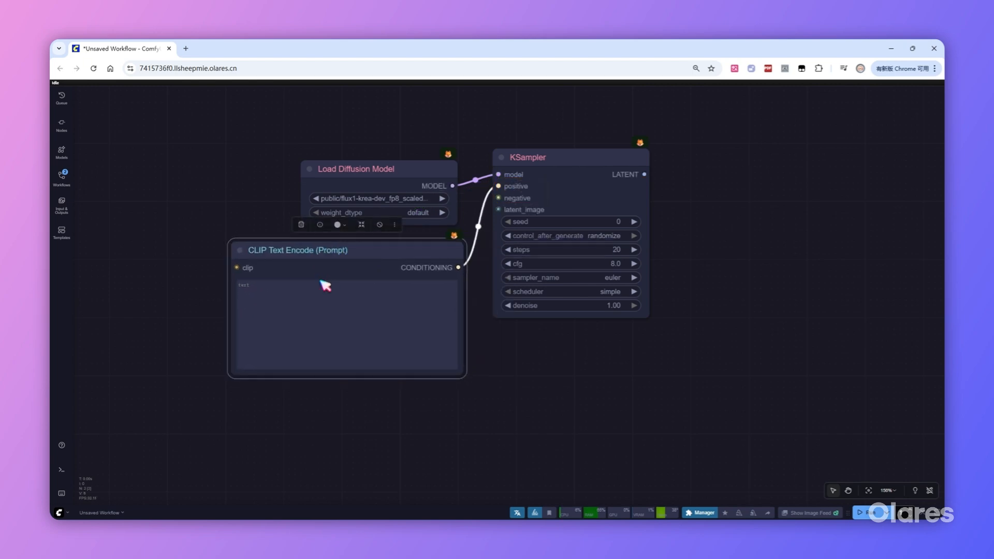
left_click(318, 321)
type("A powerful and striking portrait of a beautiful 25-year-old woman. She stands in a wind tunnel, her gaze direct and commanding, emphasized by a low, upward-angled camera perspective that conveys power and a sense of dynamic chaos. She is wearing a sculptural gown intricately crafted from both gleaming, folded metal and flowing silk, creating a dramatic clash between rigid and fluid textures. The fabric billows intensely around her in the wind tunnel, highlighting the stark contrast with the metallic elements of her dress. The lighting is intensely dramatic and highly saturated, with clear focus on her and the intricate details of her unique attire.")
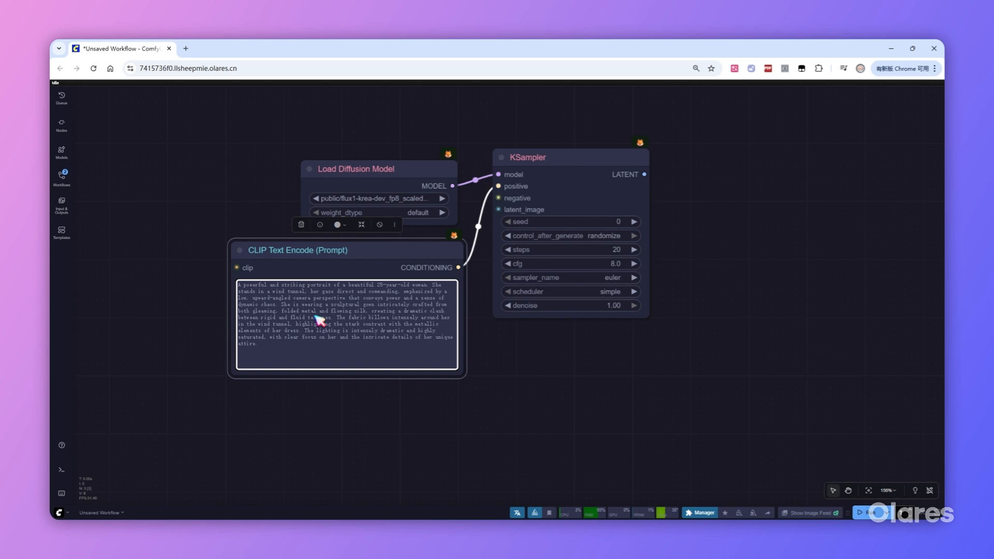
Add a second CLIP Text Encode node to the KSampler's negative input and place it below the positive prompt node.
left_click_drag(499, 198, 312, 414)
left_click(320, 452)
left_click_drag(386, 409, 334, 398)
scroll(574, 352, "down", 3)
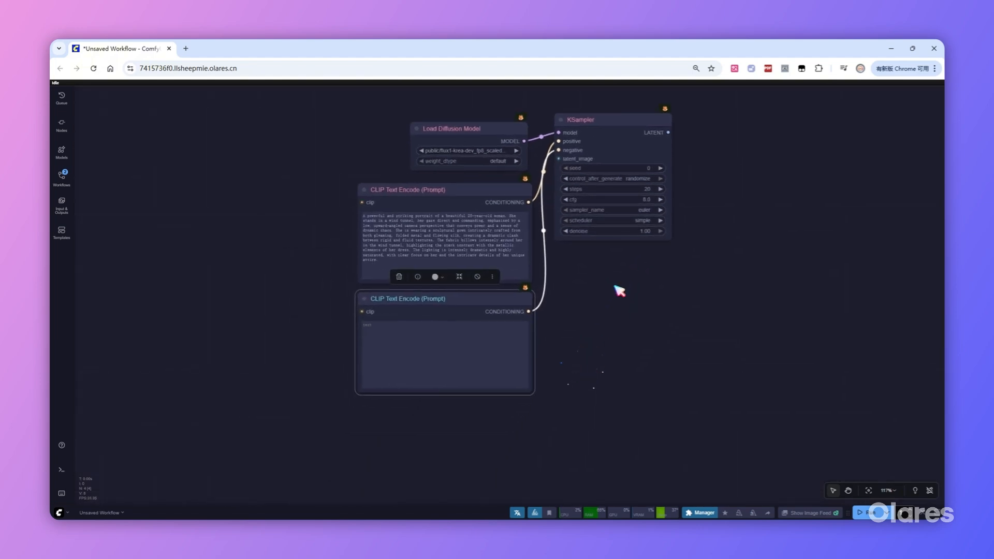
left_click(617, 292)
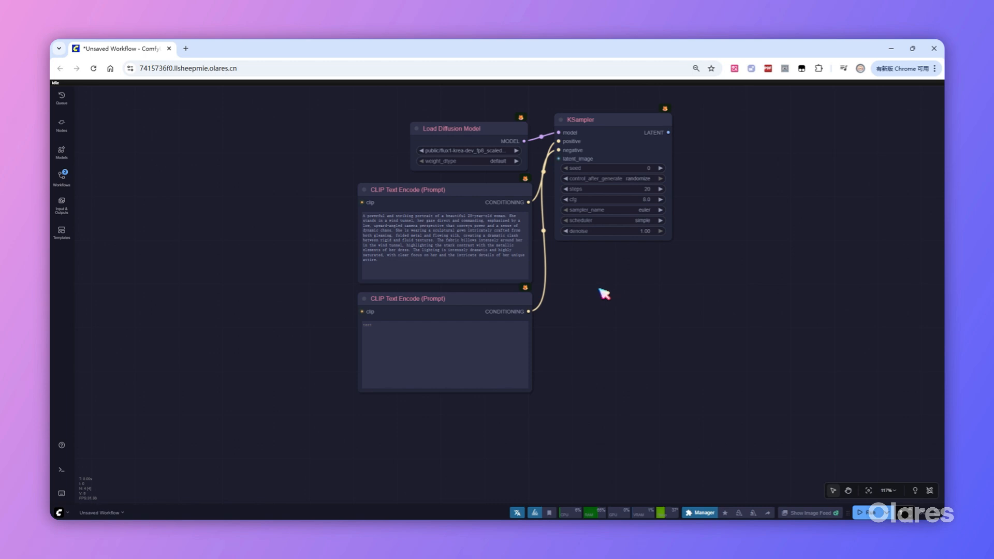
Add a DualCLIPLoader node to the positive prompt's clip input and place it beside the prompt node.
left_click_drag(362, 203, 296, 207)
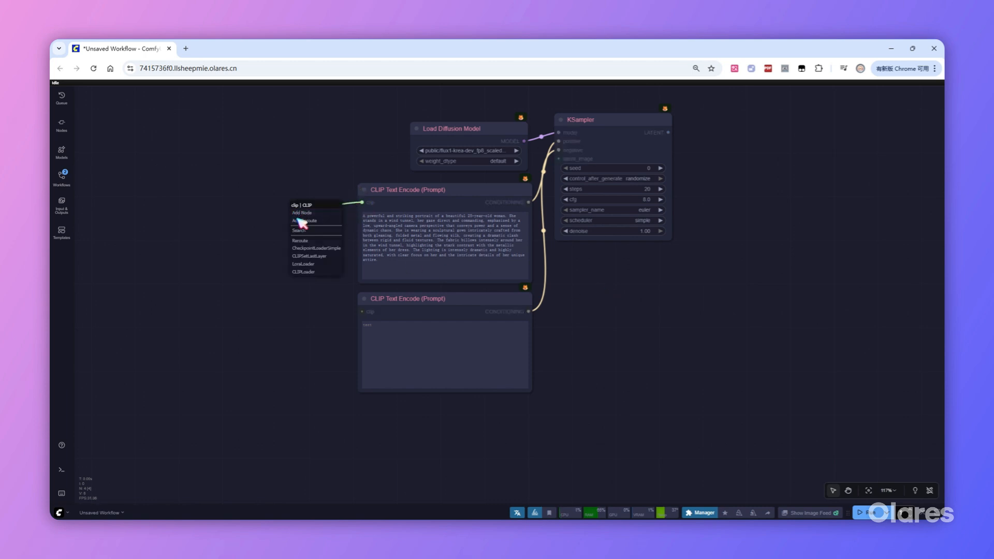
left_click(299, 230)
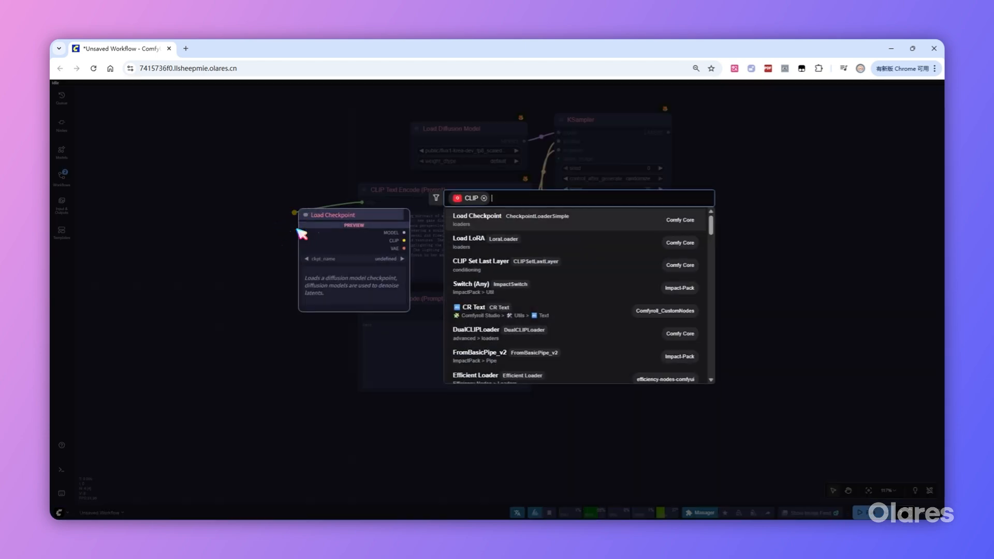
type("clip")
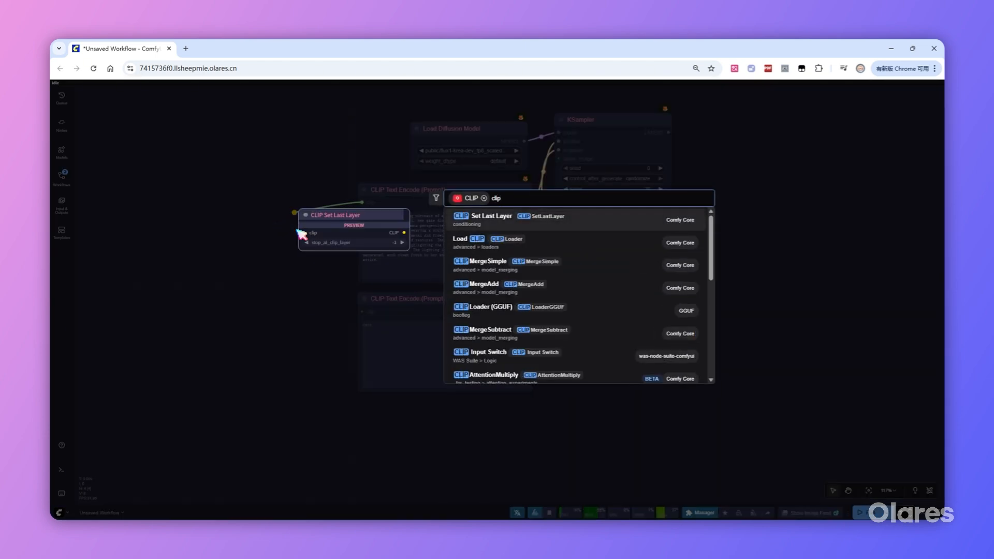
scroll(581, 306, "down", 3)
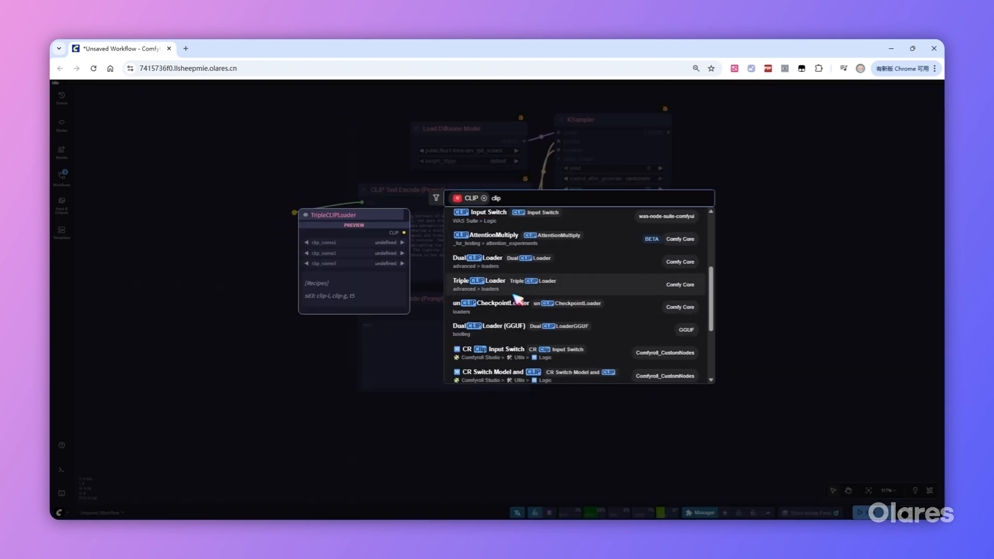
left_click(469, 262)
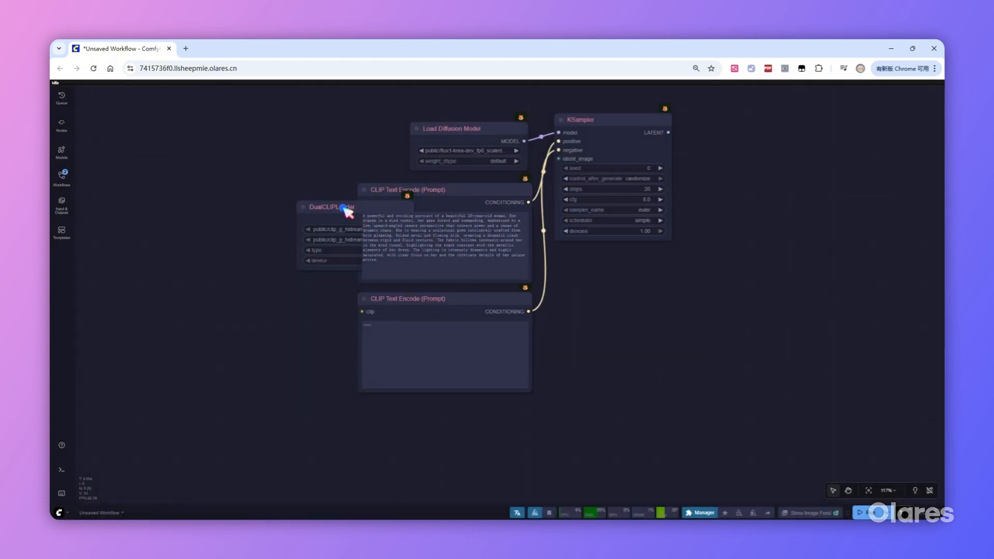
left_click_drag(349, 210, 260, 207)
Set the DualCLIPLoader's models to clip_l.safetensors and t5xxl_fp8_e4m3fn_scaled.safetensors, with type flux.
left_click(273, 225)
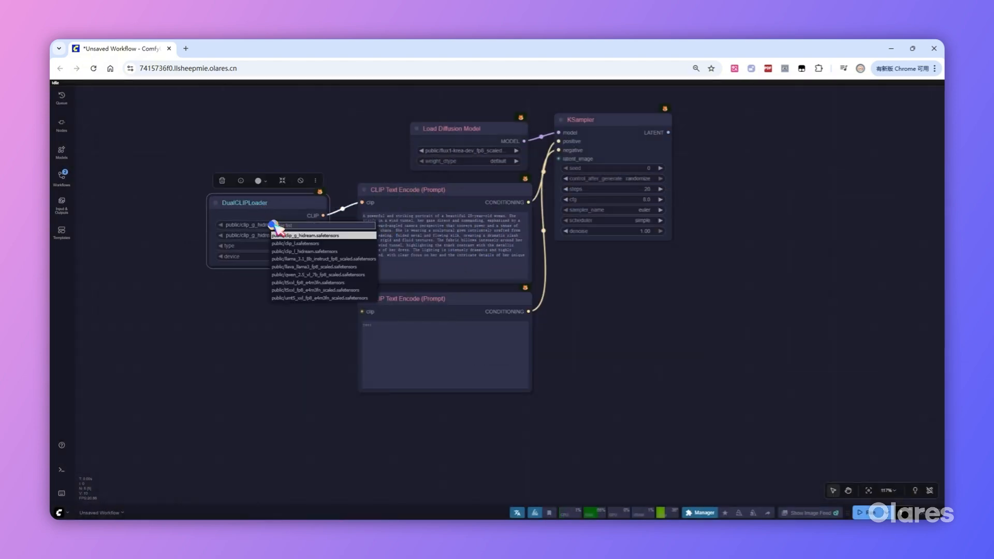
left_click(296, 244)
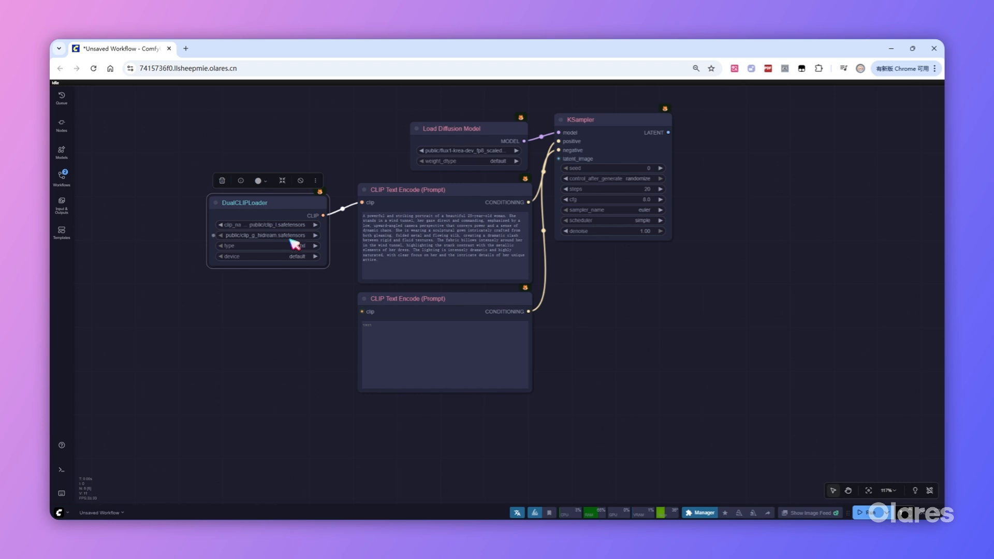
left_click(283, 235)
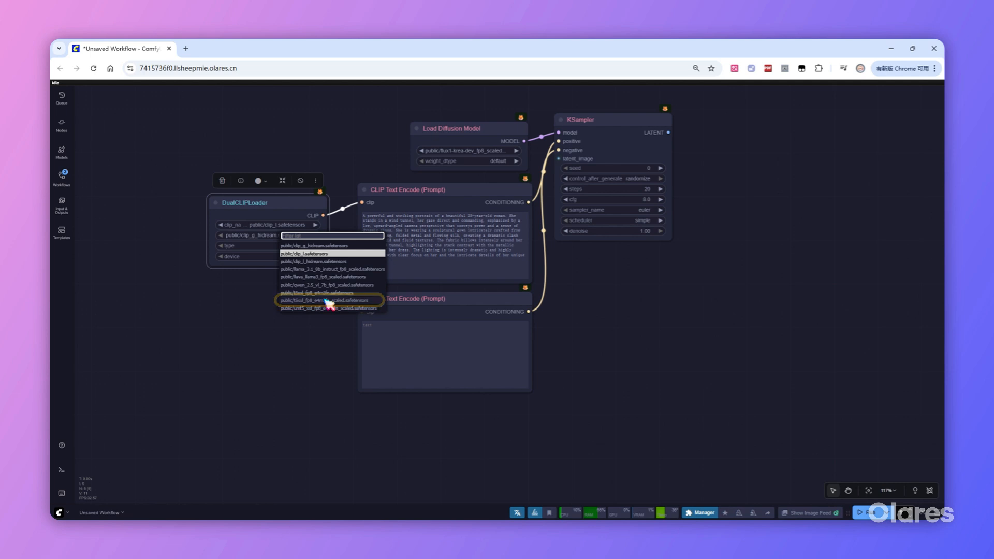
left_click(325, 300)
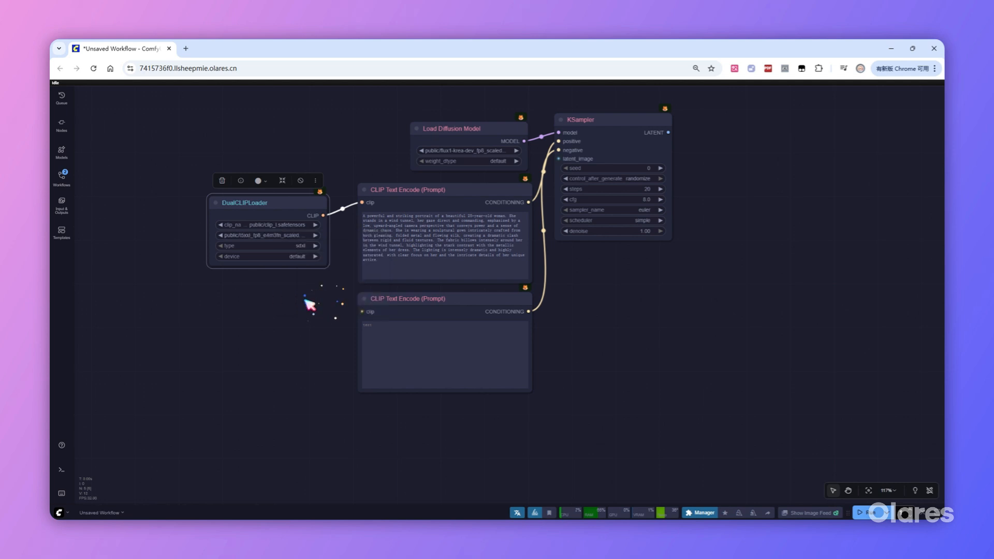
left_click(286, 246)
left_click(286, 270)
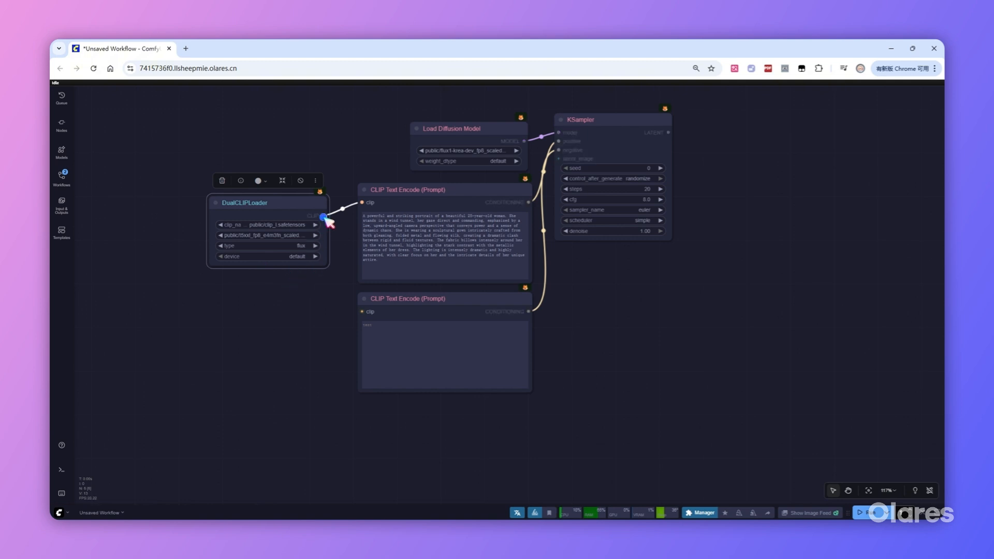
Connect the DualCLIPLoader's CLIP output to the negative prompt node and collapse that prompt node.
left_click_drag(324, 216, 365, 312)
left_click(365, 298)
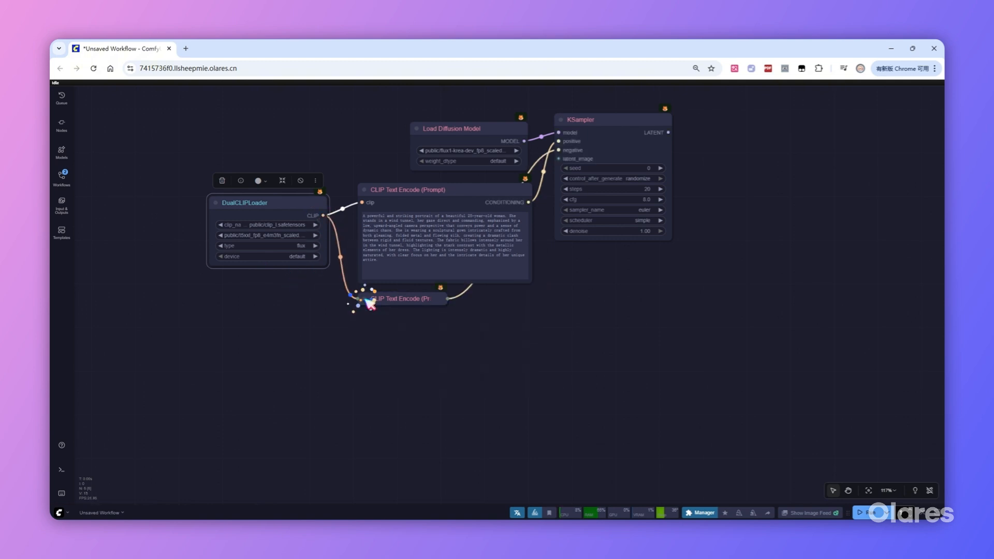
left_click(418, 331)
Add an EmptySD3LatentImage node to the KSampler's latent_image input and place it below the collapsed prompt node.
left_click_drag(559, 158, 412, 361)
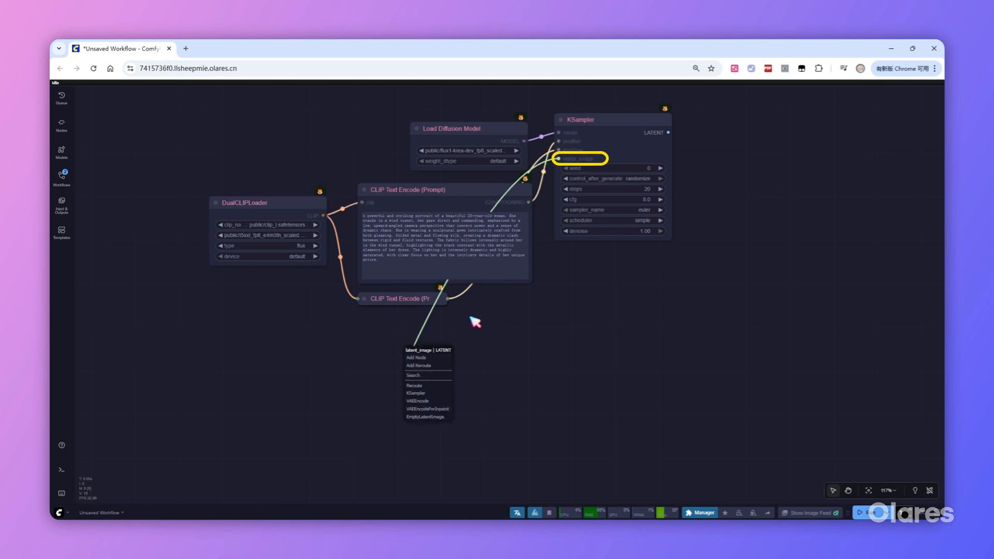
left_click(416, 376)
type("em")
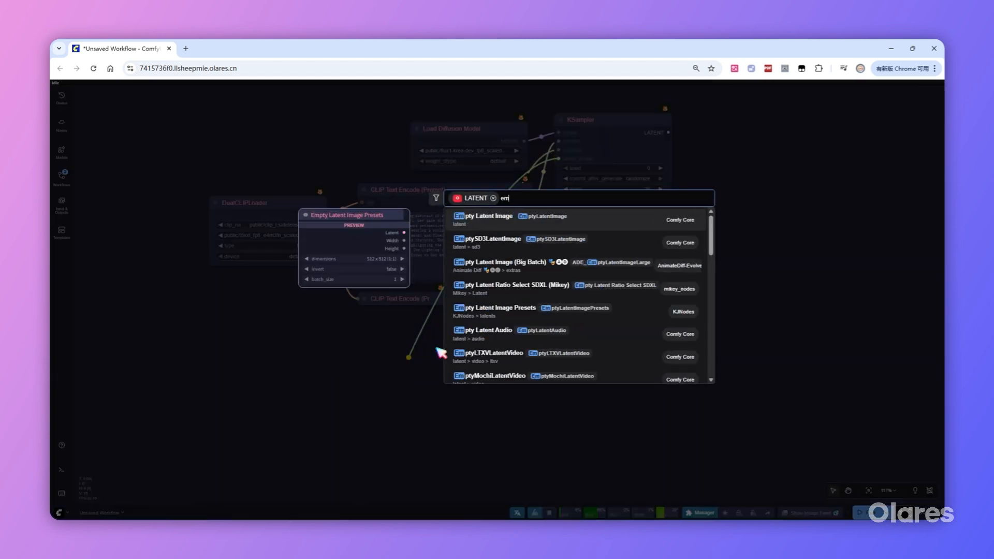
left_click(468, 239)
left_click_drag(484, 377, 478, 350)
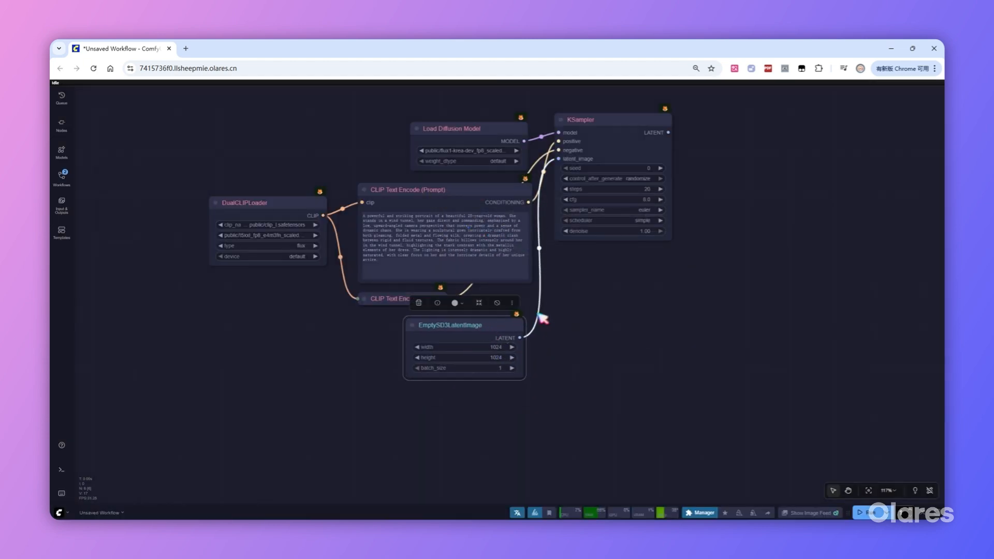
left_click(710, 280)
Configure the KSampler with seed 77, control_after_generate fixed, cfg 1.0, sampler euler and scheduler simple.
scroll(720, 160, "up", 2)
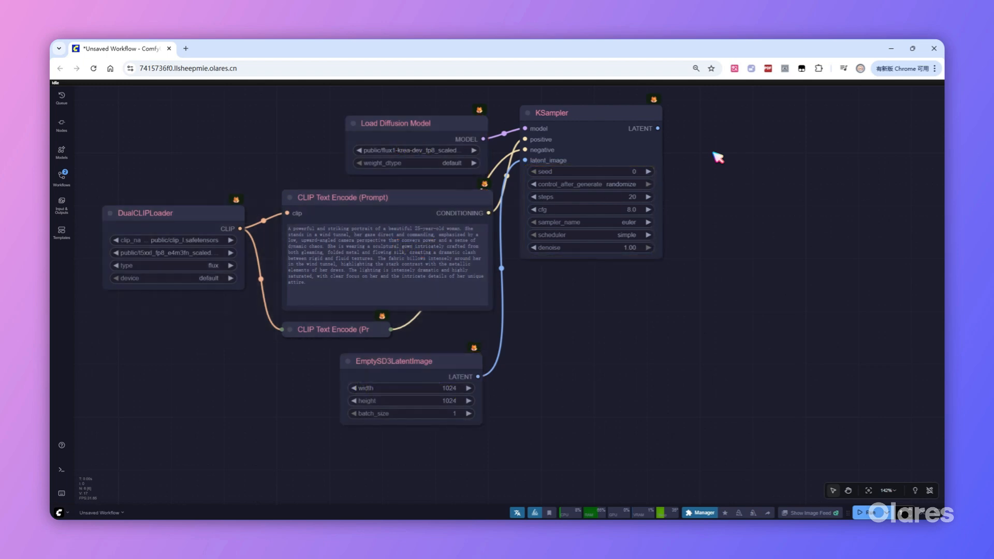
left_click(619, 173)
type("77")
key("Return")
left_click(622, 185)
left_click(646, 194)
left_click(615, 211)
type("1")
key("Return")
left_click(624, 222)
left_click(624, 234)
Add a VAE Decode node to the KSampler's LATENT output and feed its vae input from a Load VAE node set to flux_vae.safetensors.
left_click_drag(657, 128, 681, 127)
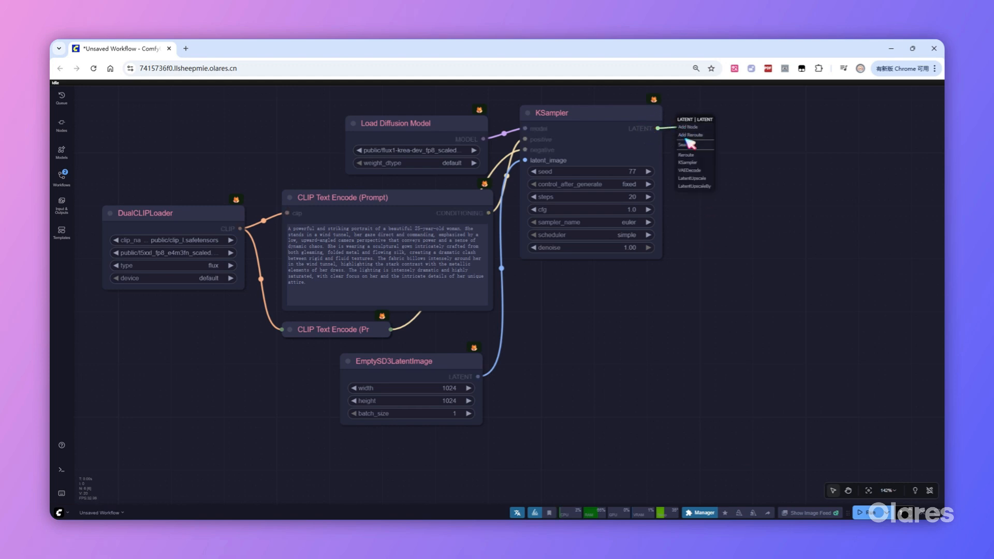
left_click(690, 170)
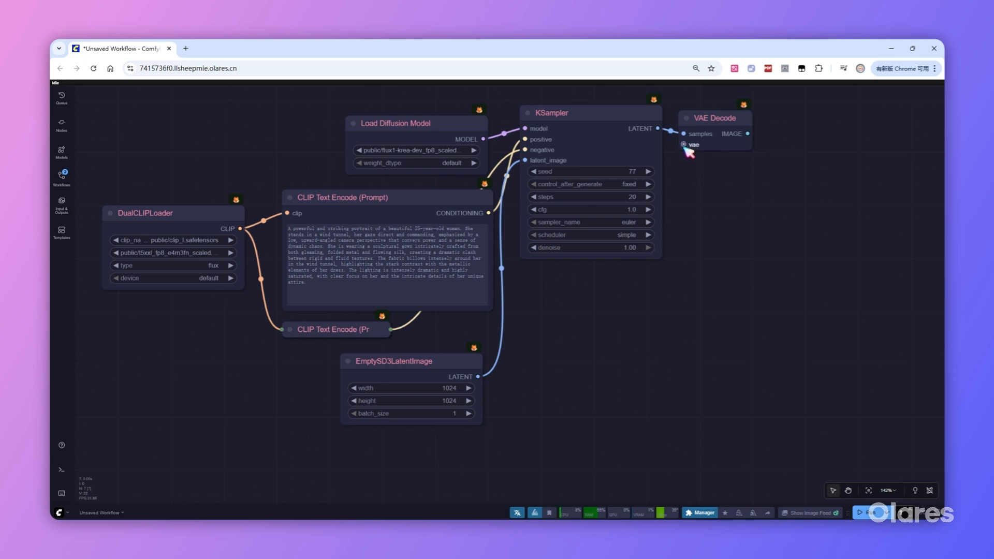
left_click_drag(684, 145, 573, 284)
left_click(595, 330)
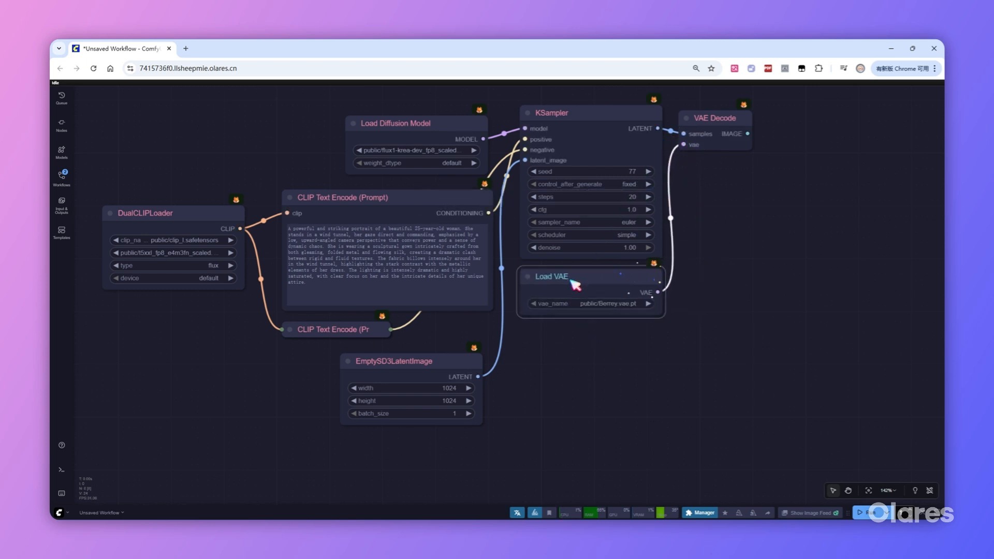
left_click(612, 306)
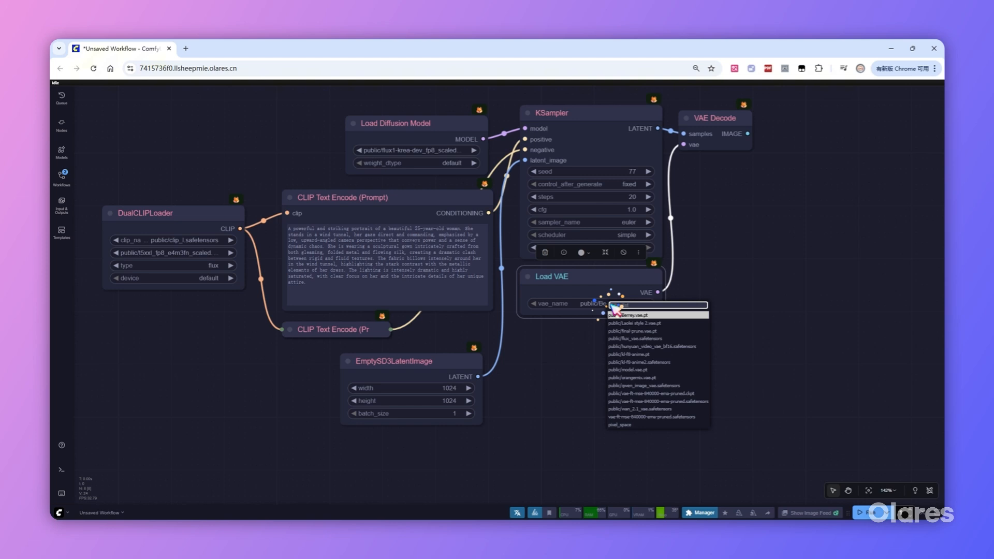
left_click(636, 339)
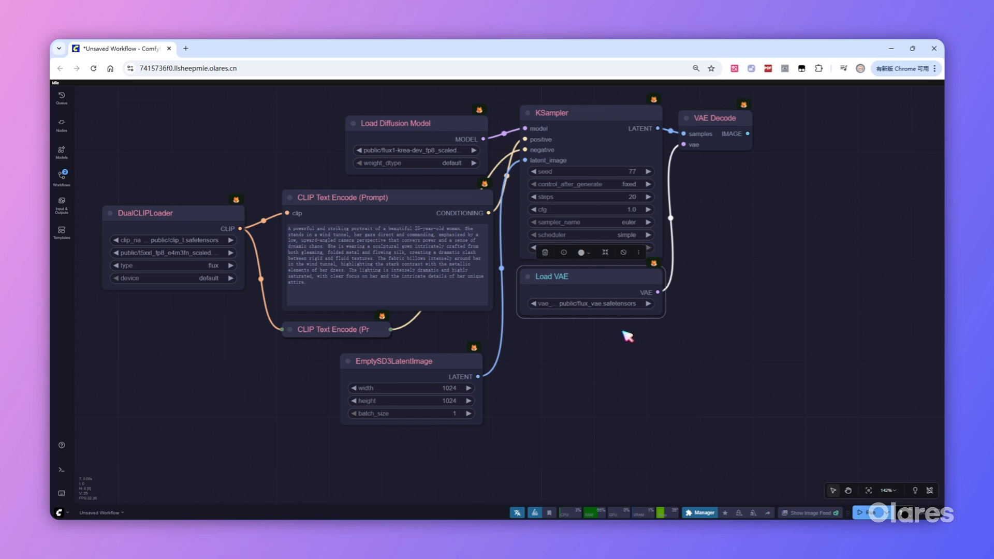
Add a Save Image node to the VAE Decode's IMAGE output and run the workflow.
left_click_drag(747, 134, 776, 136)
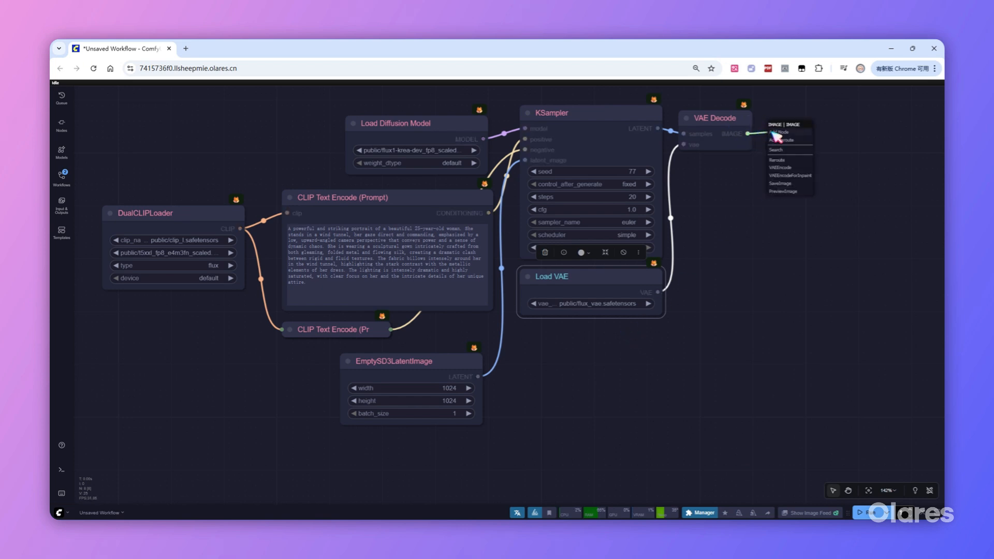
left_click(789, 179)
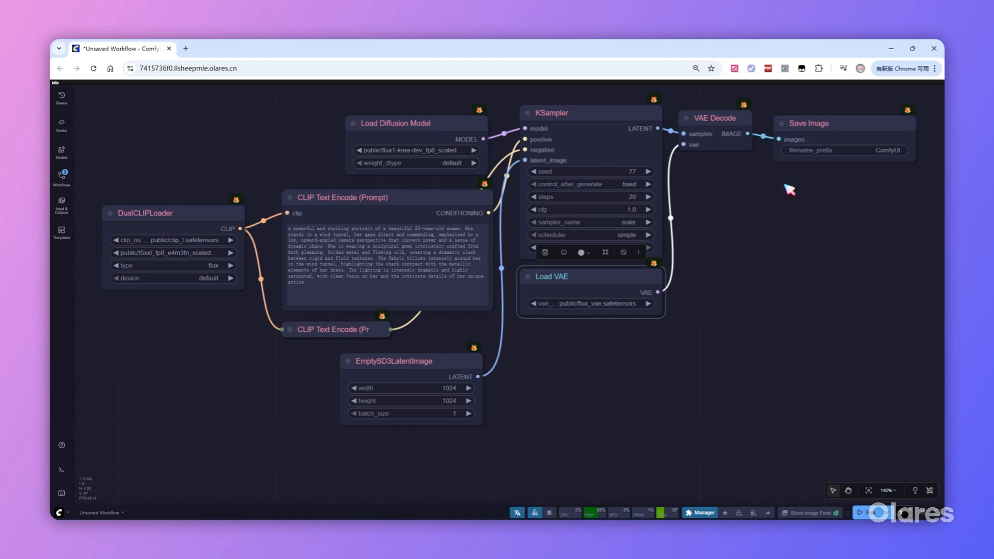
left_click(863, 512)
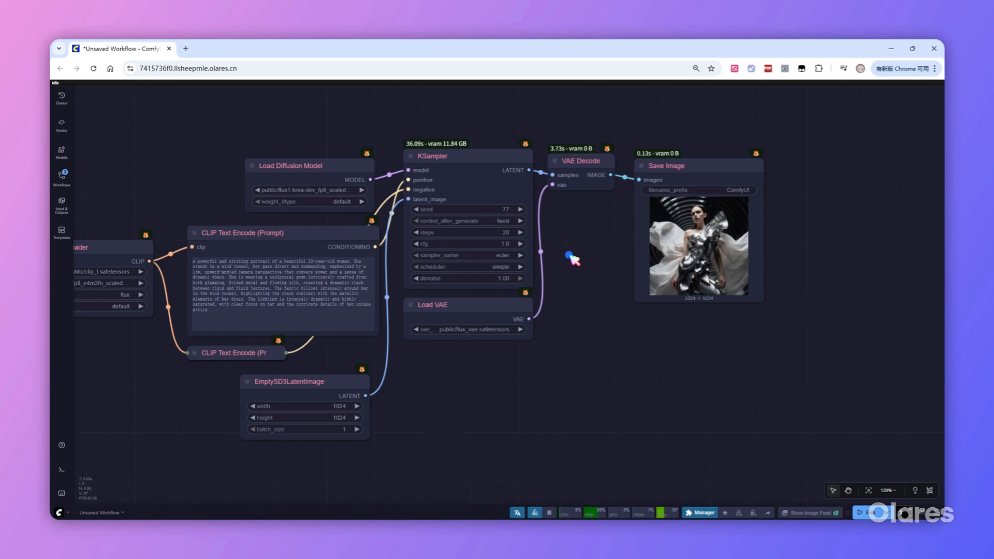
Search the node library for ksampler and add the KSampler Progress (Inspire) node to the canvas.
double_click(572, 259)
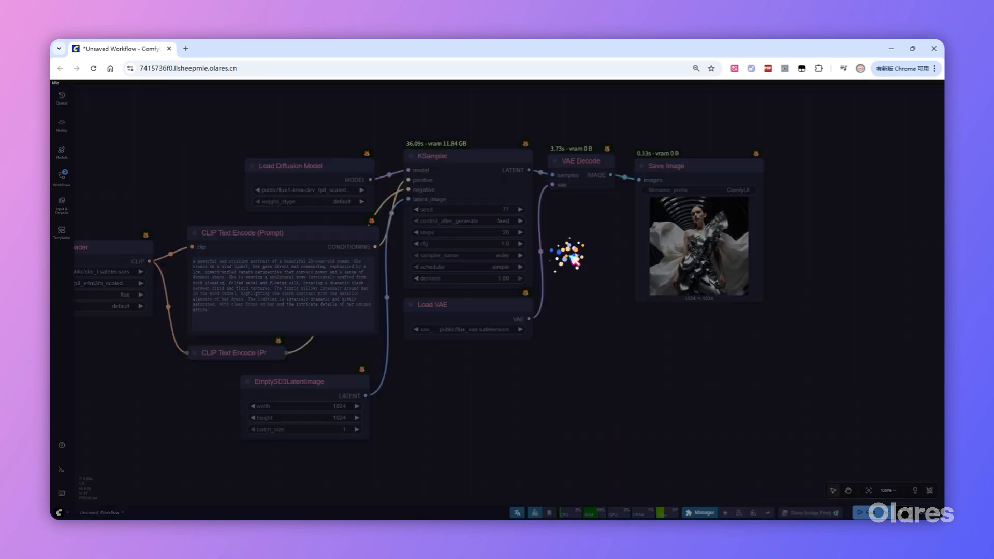
type("ksampler")
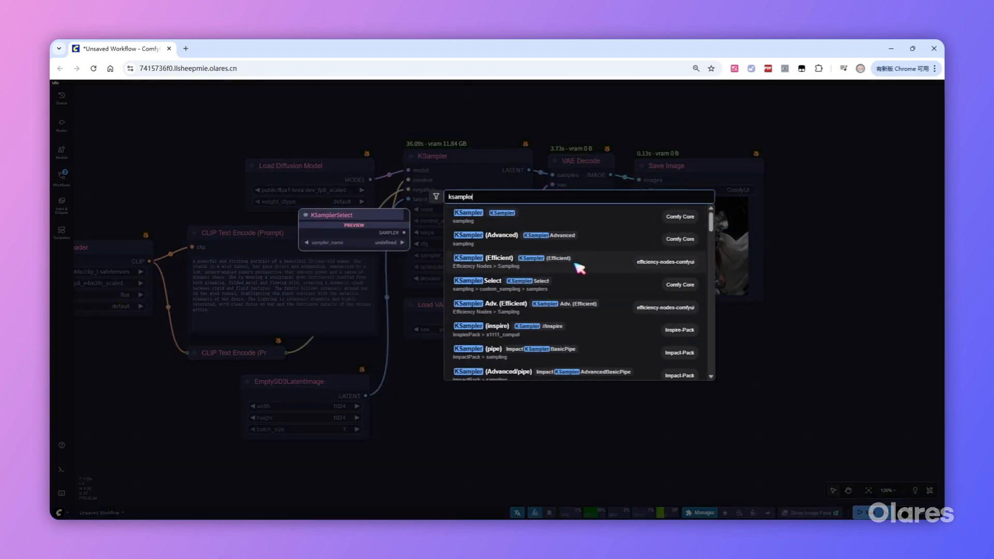
scroll(588, 279, "down", 5)
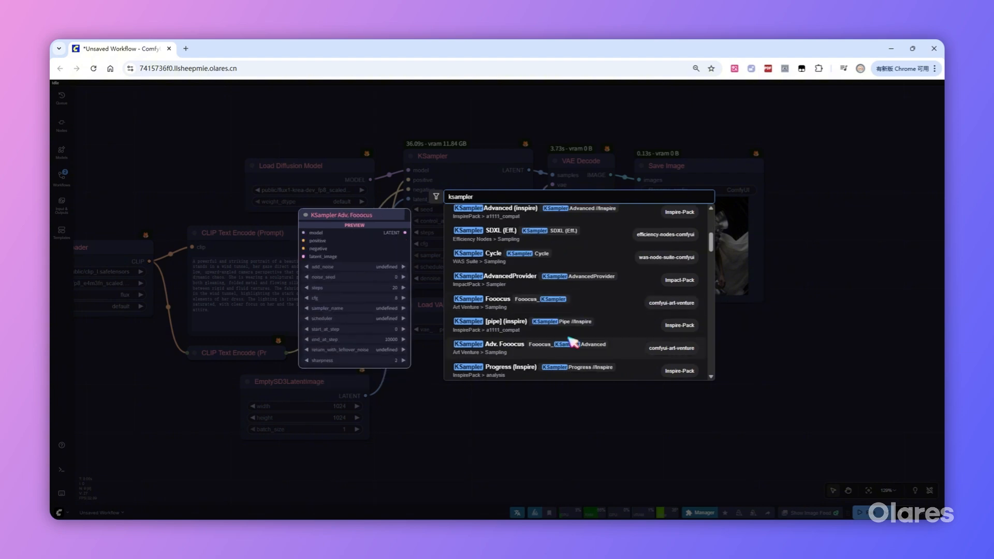
left_click(499, 370)
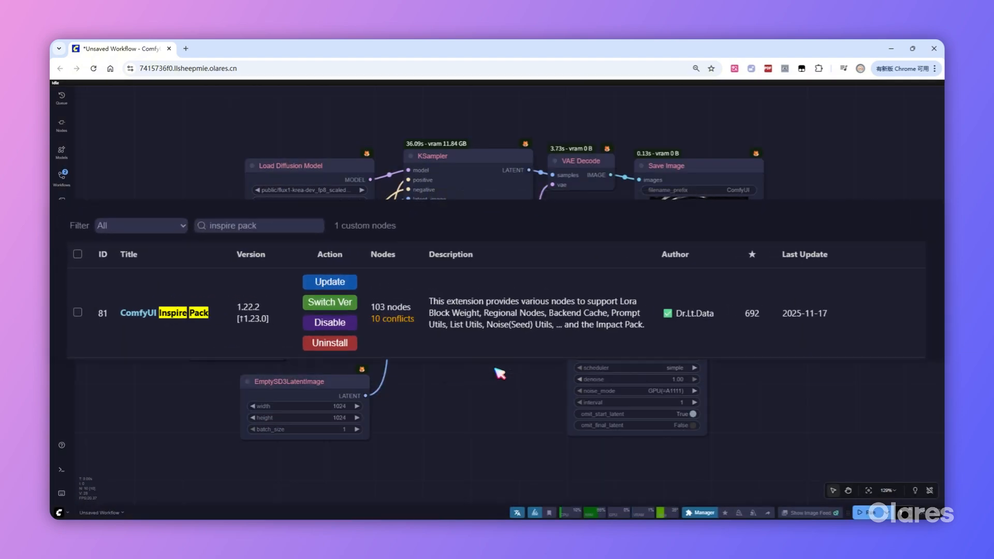
Reroute the KSampler's model, positive, negative and latent_image links to the KSampler Progress node, and feed its progress_latent output into VAE Decode's samples input.
left_click_drag(408, 170, 572, 271)
left_click_drag(408, 190, 572, 290)
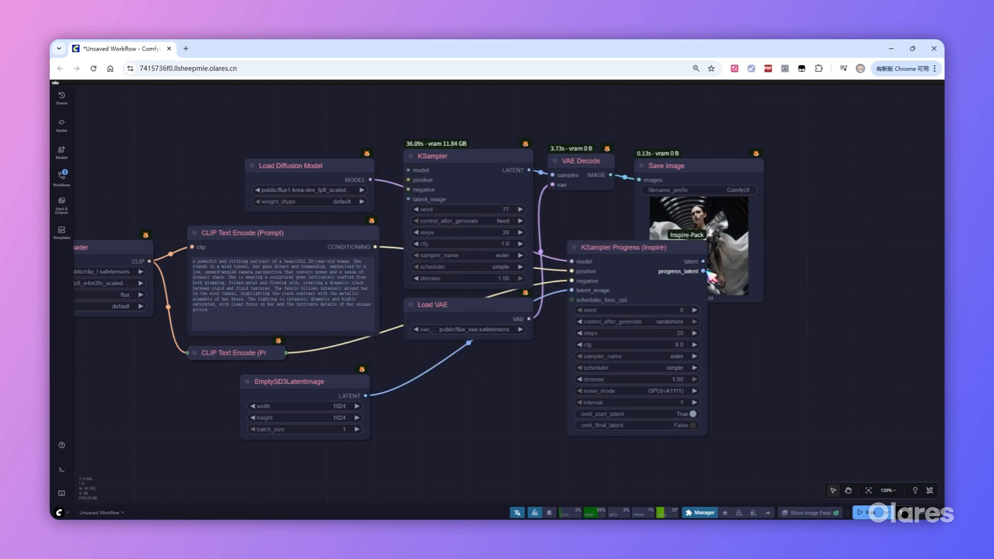
left_click_drag(704, 271, 599, 185)
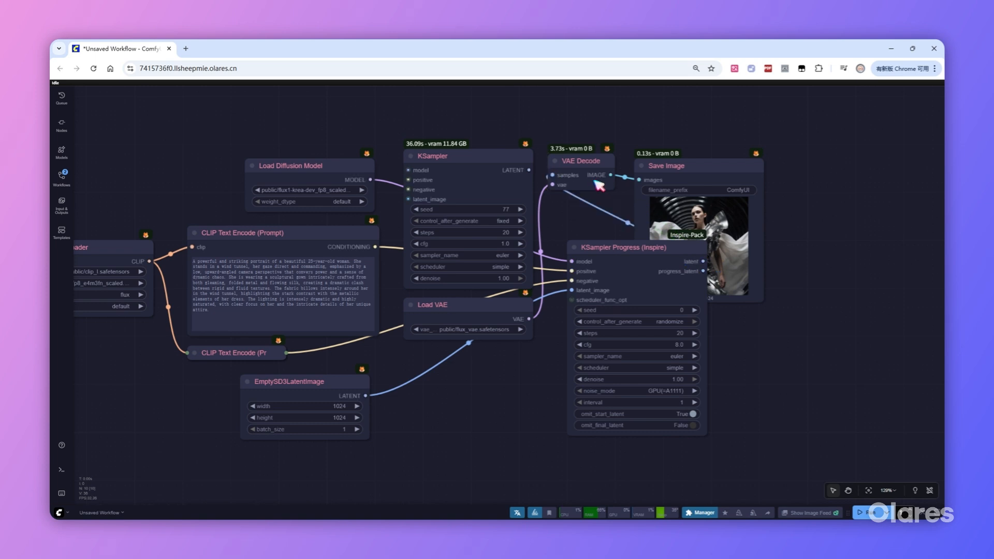
Configure the KSampler Progress node with seed 77, control_after_generate fixed, cfg 1.0 and noise_mode CPU.
left_click(683, 310)
type("77")
key("Return")
left_click(673, 321)
left_click(678, 312)
left_click(684, 345)
type("1")
key("Return")
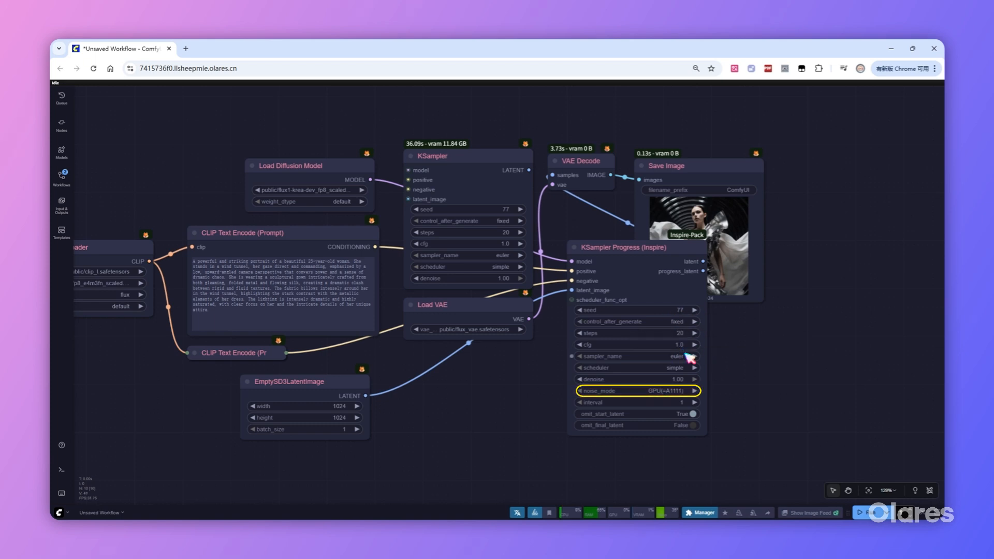
left_click(692, 392)
left_click(693, 398)
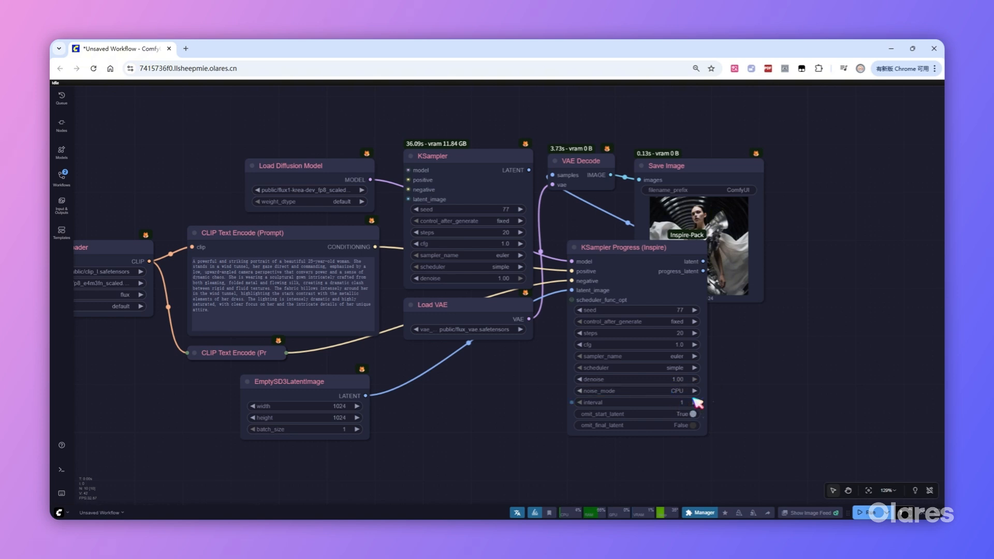
Delete the original KSampler and move the KSampler Progress (Inspire) node into its place above Load VAE.
left_click(479, 155)
key("Delete")
left_click_drag(613, 251, 446, 102)
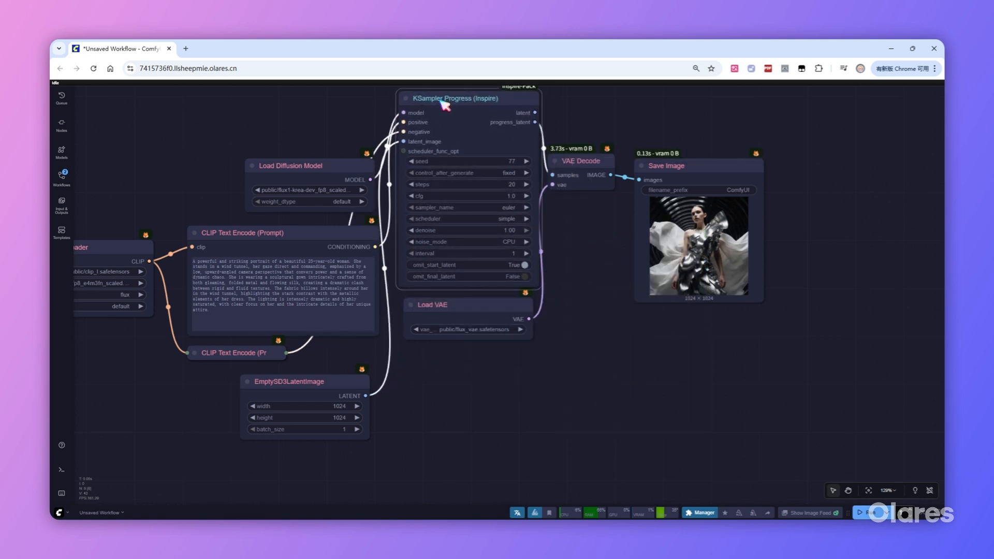
left_click(610, 335)
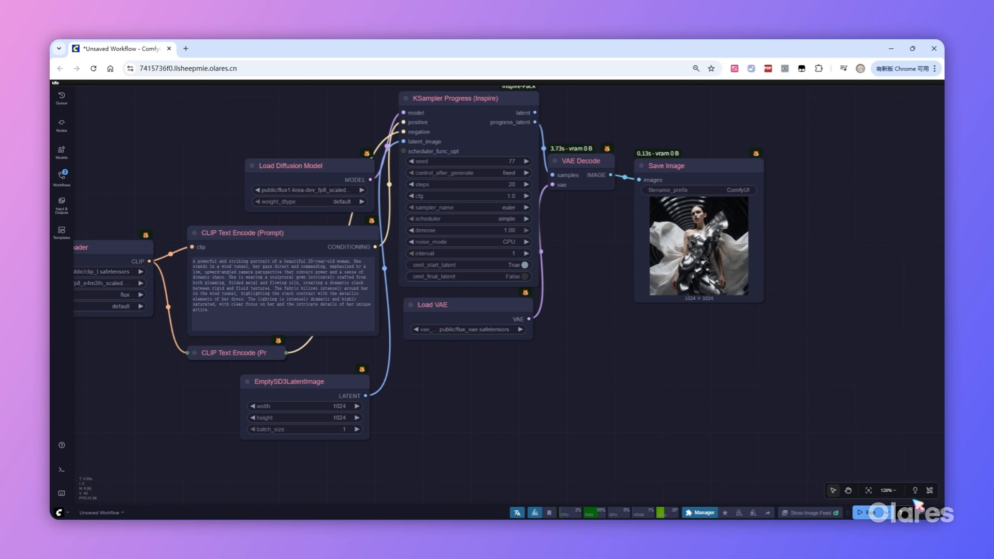
Run the workflow and inspect the grid of intermediate images in the Save Image node.
left_click(870, 513)
scroll(585, 410, "down", 1)
left_click_drag(583, 411, 629, 405)
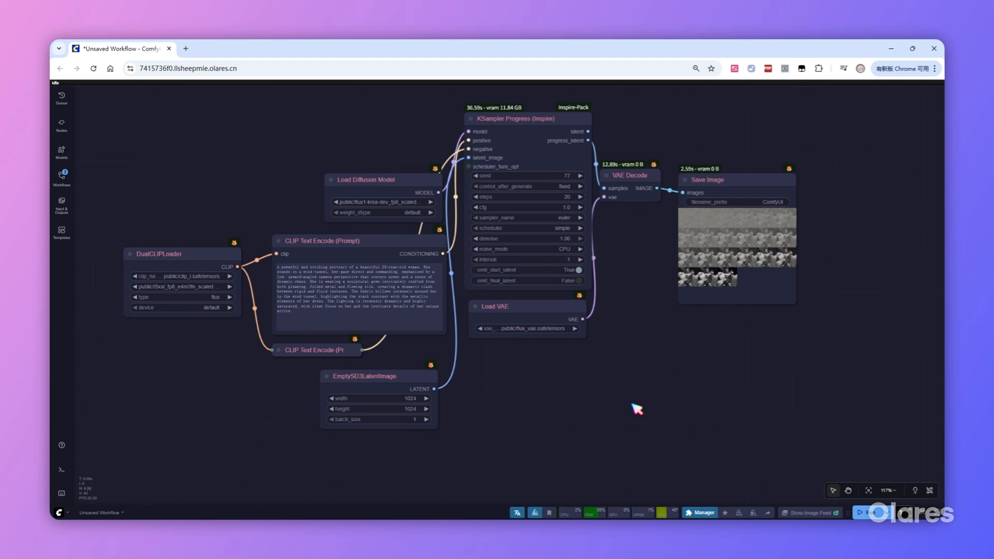
scroll(880, 290, "up", 10)
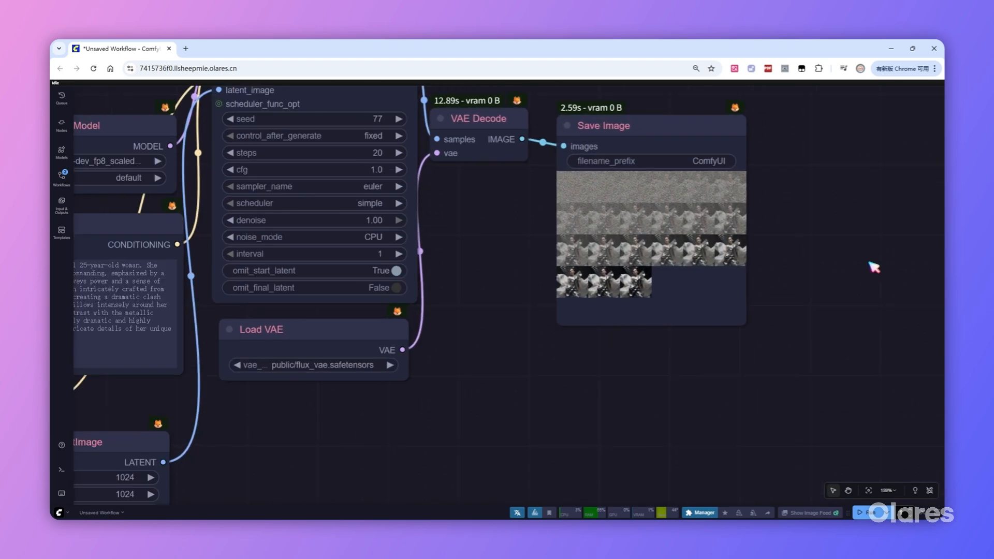
scroll(756, 116, "up", 2)
scroll(756, 113, "up", 1)
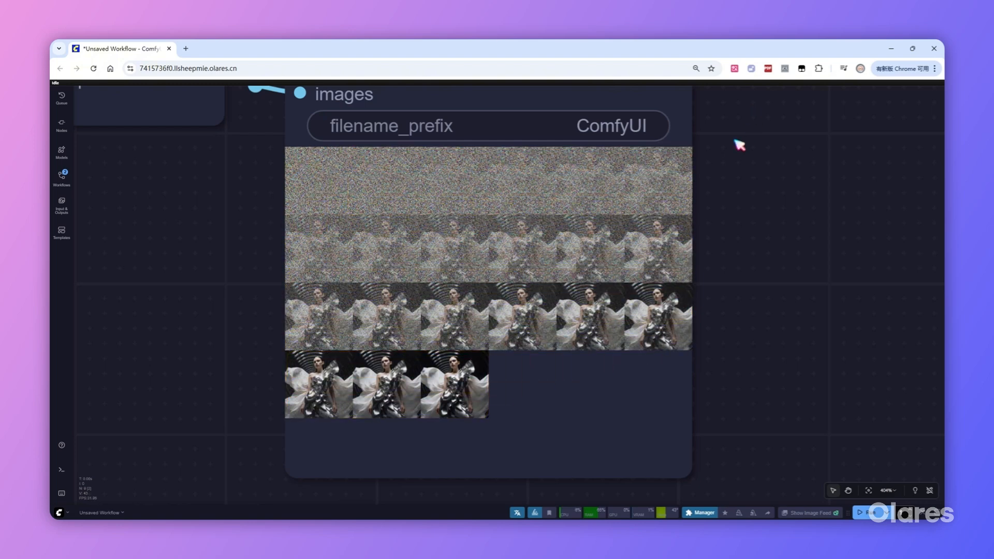
Step through the sampling progress images in the Save Image node one by one, starting from the first.
left_click(326, 182)
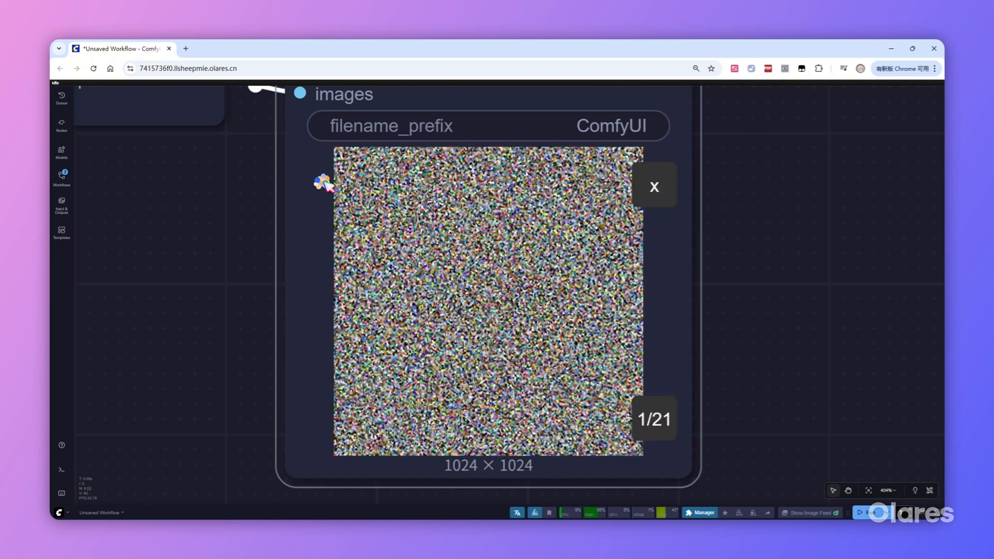
left_click(666, 430)
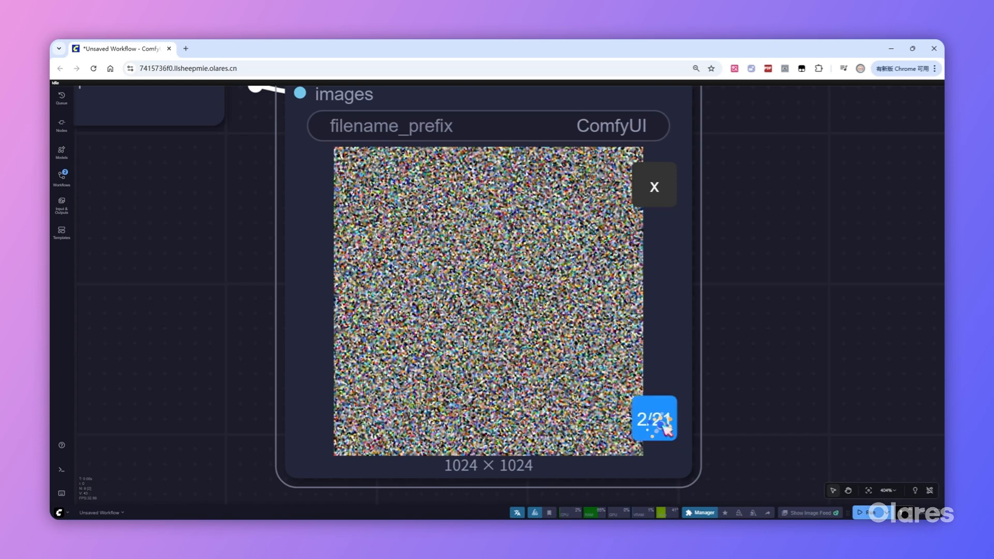
left_click(666, 430)
left_click(666, 430)
left_click(666, 430)
left_click(666, 430)
left_click(667, 430)
left_click(667, 430)
left_click(666, 430)
left_click(666, 430)
left_click(667, 431)
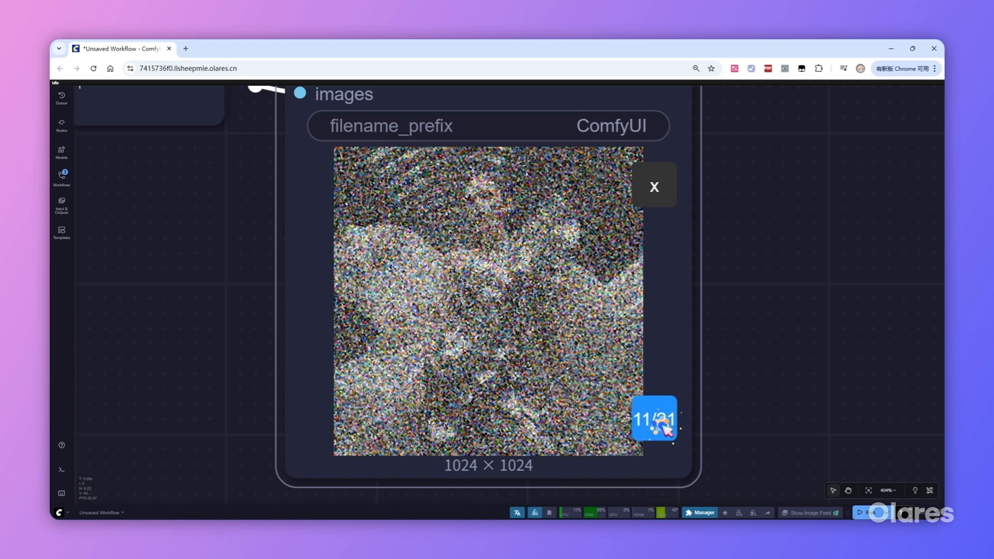
left_click(666, 430)
left_click(667, 430)
left_click(666, 430)
left_click(666, 430)
left_click(666, 430)
left_click(666, 431)
left_click(666, 430)
left_click(666, 430)
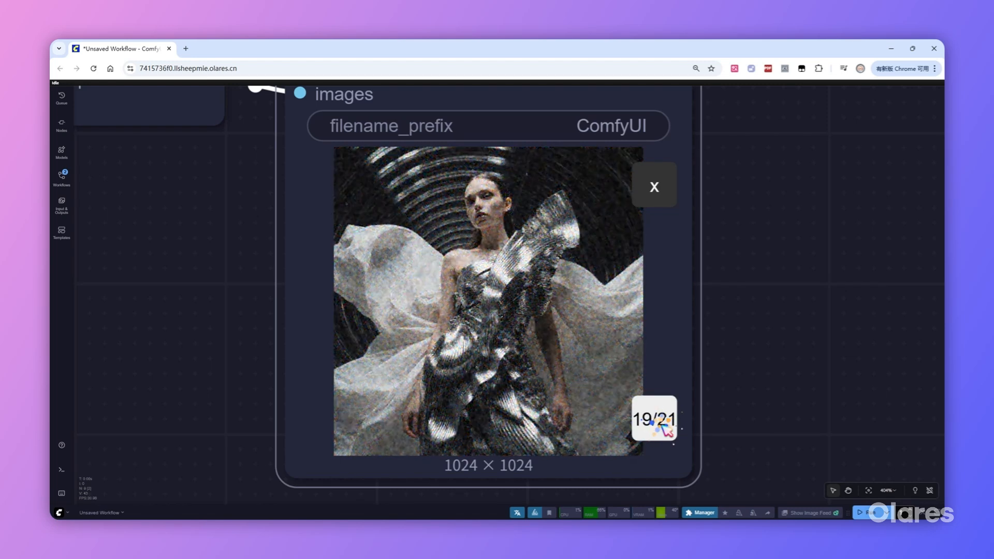
left_click(667, 430)
left_click(667, 430)
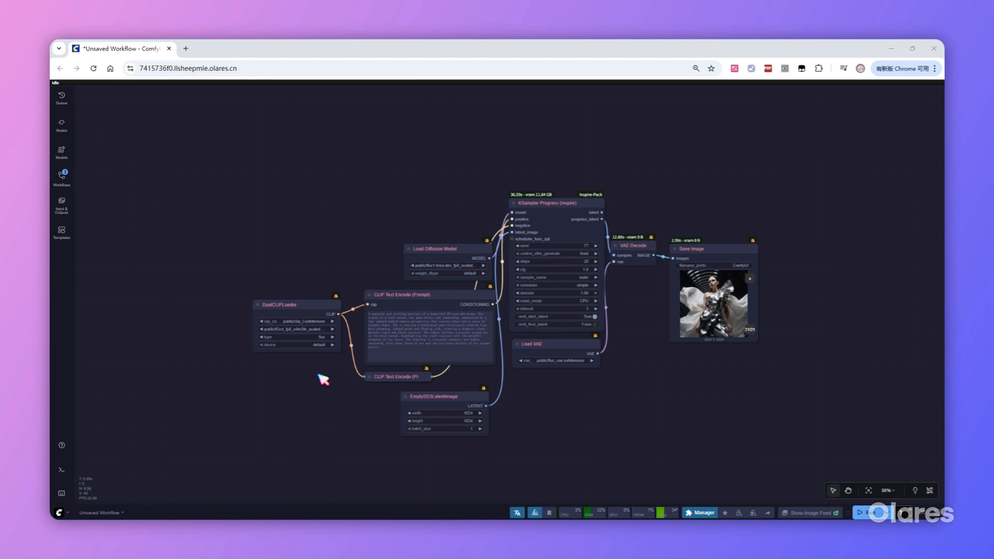
Switch the Load Diffusion Model node to the qwen_image_fp8_e4m3fn model.
scroll(414, 282, "up", 5)
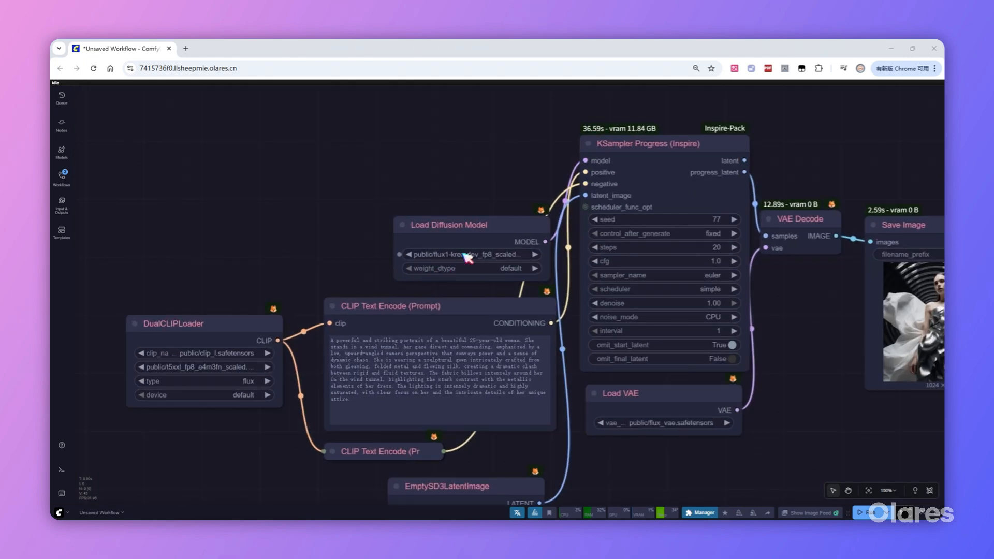
left_click(468, 257)
left_click(505, 267)
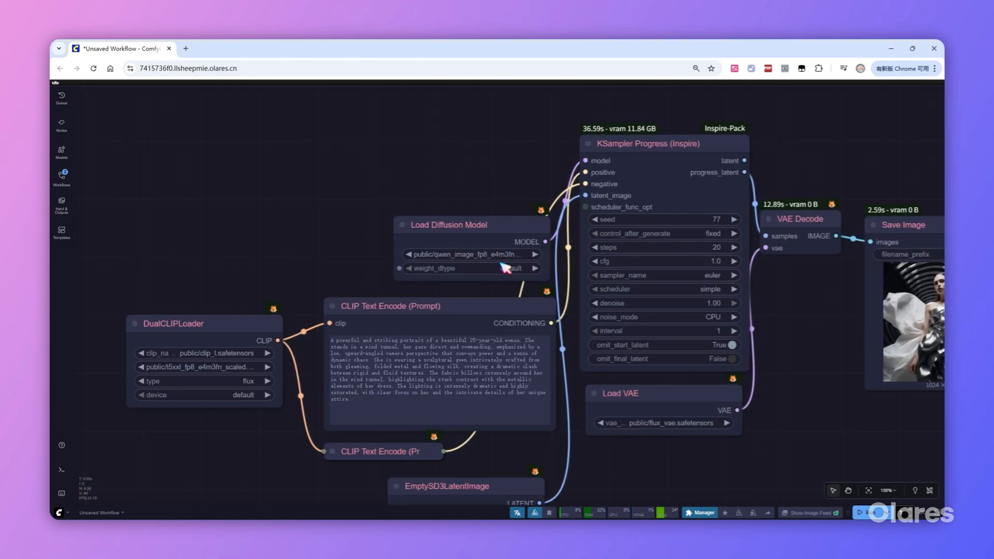
Search the node library for load clip and add a Load CLIP node above the DualCLIPLoader.
left_click(246, 328)
left_click_drag(254, 470, 326, 417)
double_click(289, 200)
type("load")
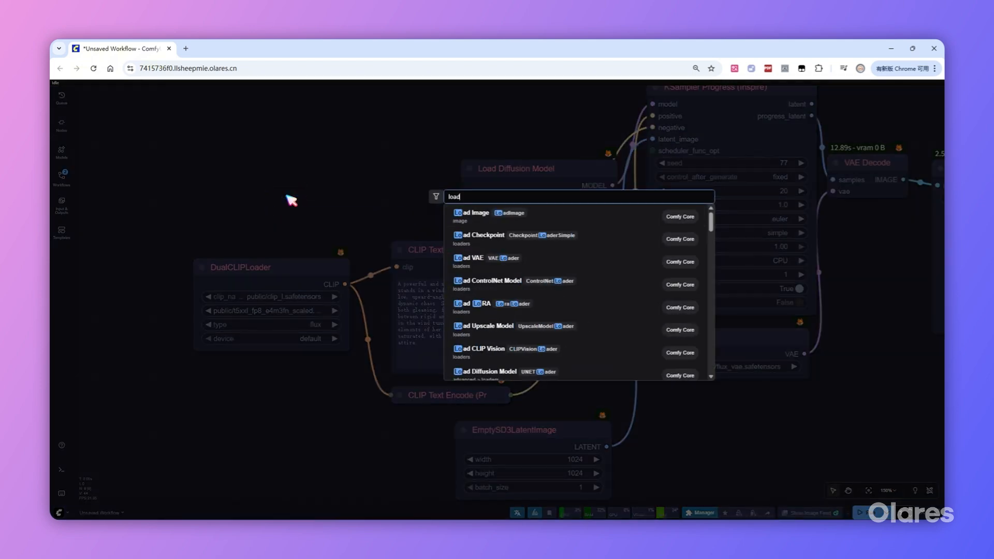
type(" clip")
left_click(474, 221)
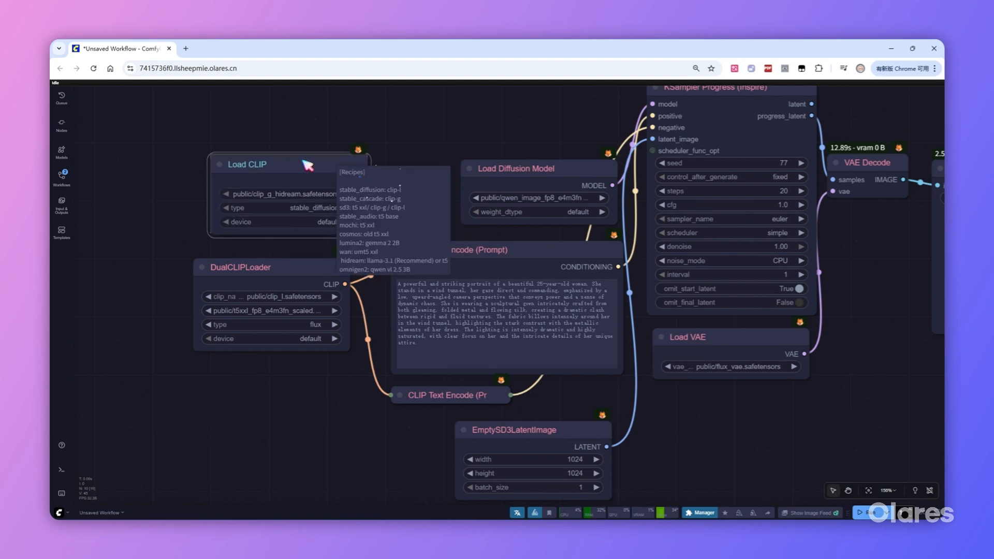
Set Load CLIP to the qwen_2.5_vl_7b_fp8_scaled encoder with type qwen_image, and connect its output to both CLIP Text Encode nodes.
left_click(304, 193)
type("qw")
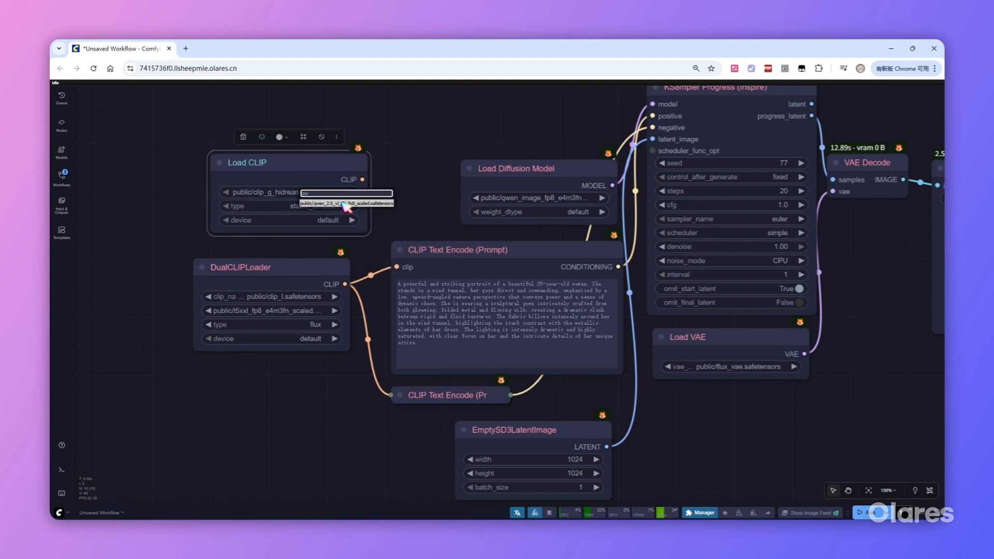
left_click(344, 203)
left_click(327, 206)
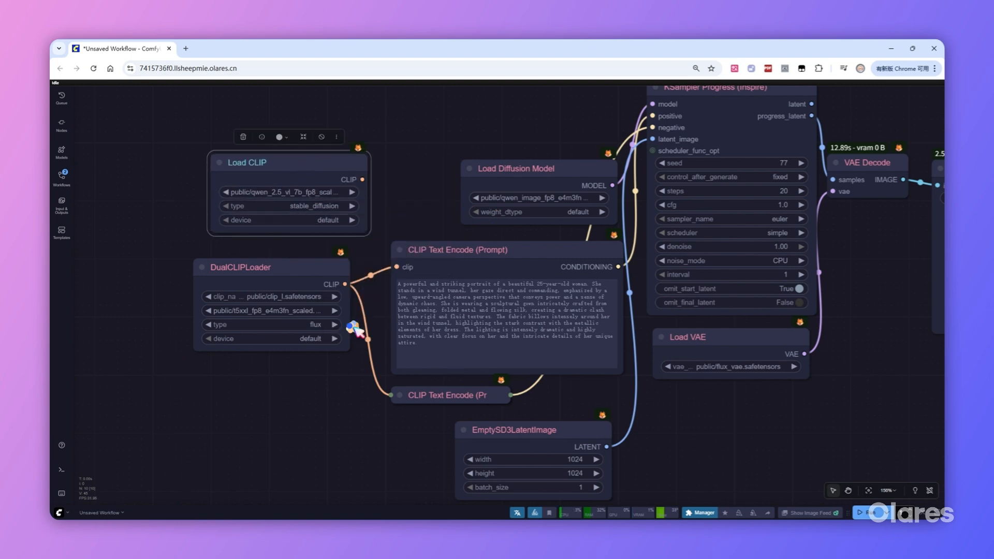
left_click_drag(362, 179, 392, 395)
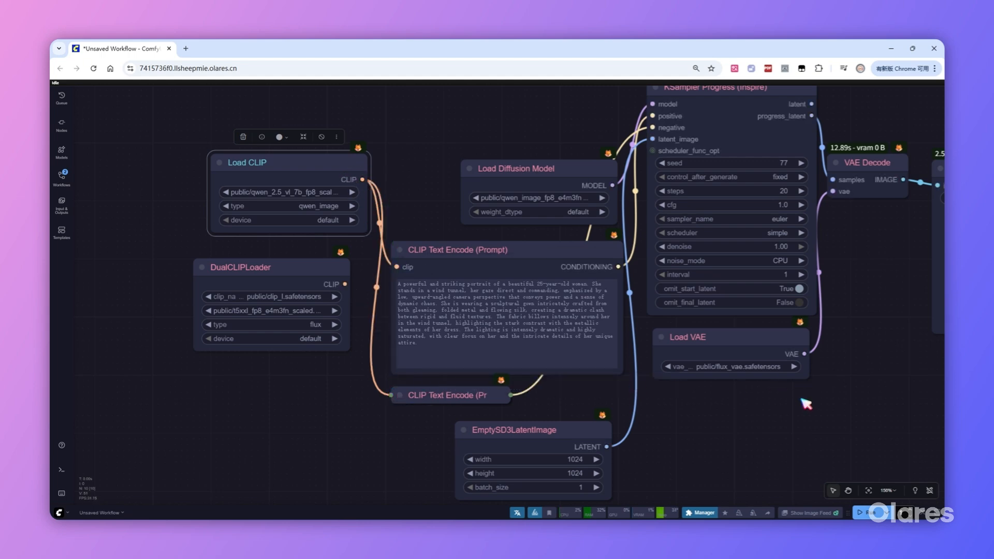
Switch the Load VAE node to qwen_image_vae.safetensors.
left_click_drag(806, 404, 764, 385)
left_click(714, 348)
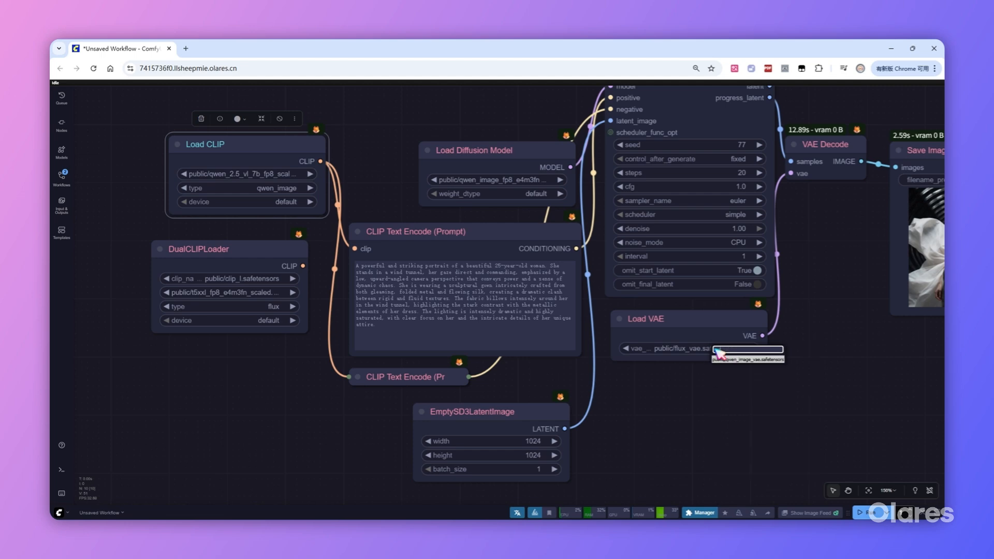
left_click(750, 359)
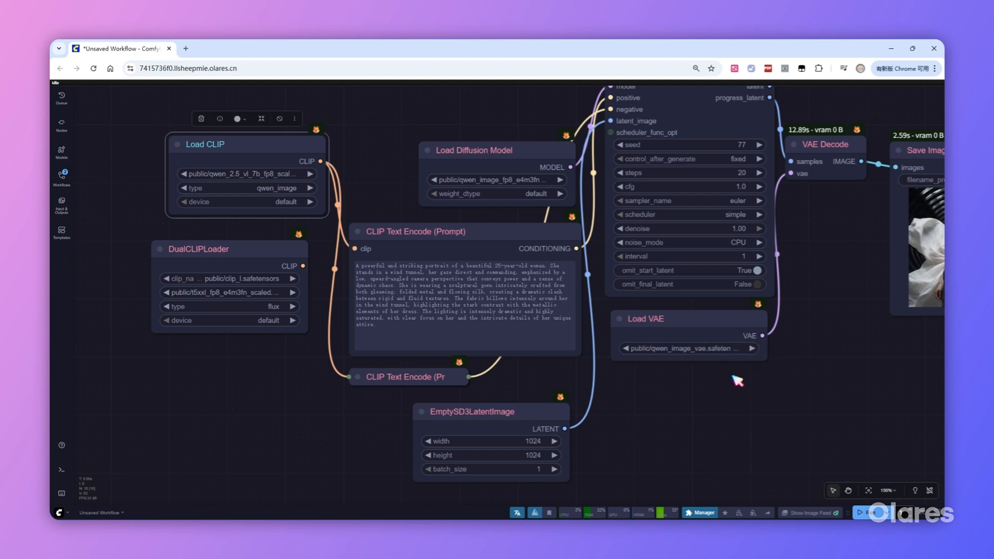
left_click(738, 381)
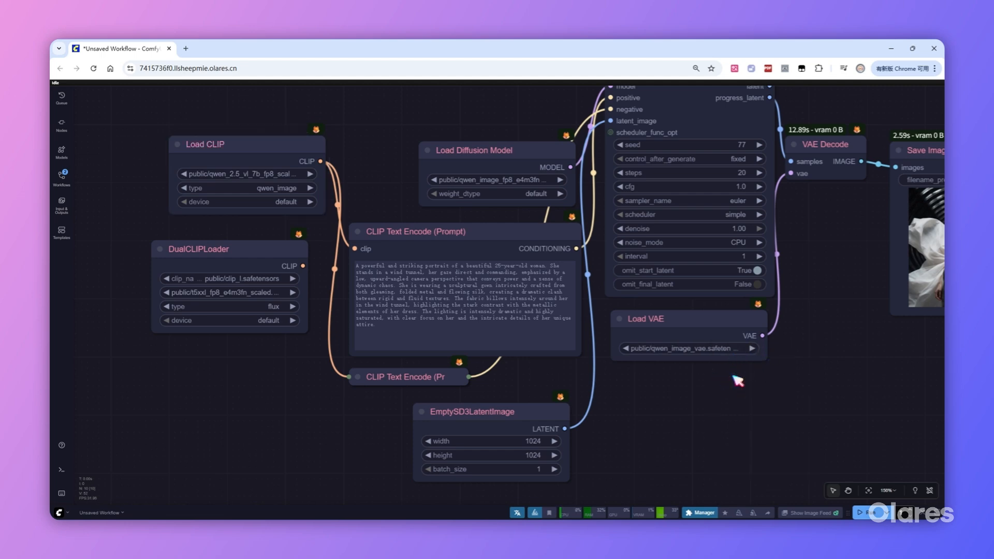
Set the KSampler Progress node's cfg to 2.5.
left_click(732, 187)
type("1.0")
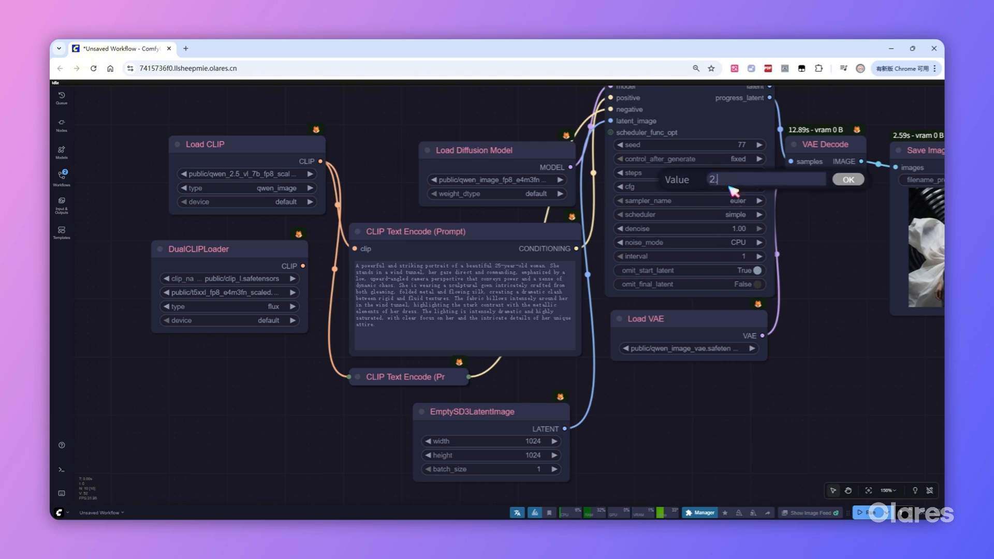
key("Return")
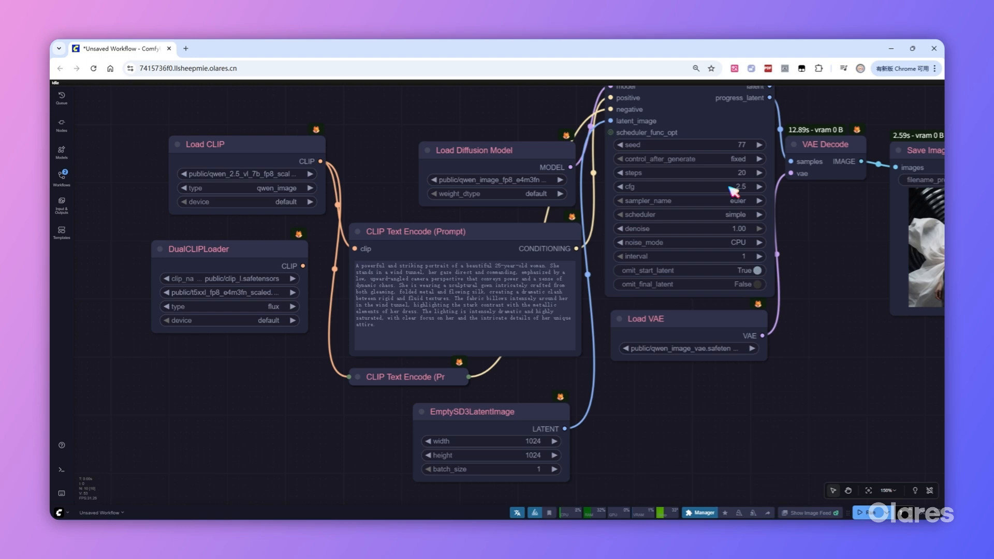
Replace the text in the expanded CLIP Text Encode node with the copied Chinese prompt for a 3D cartoon SPRING OUTING poster.
scroll(635, 399, "down", 2)
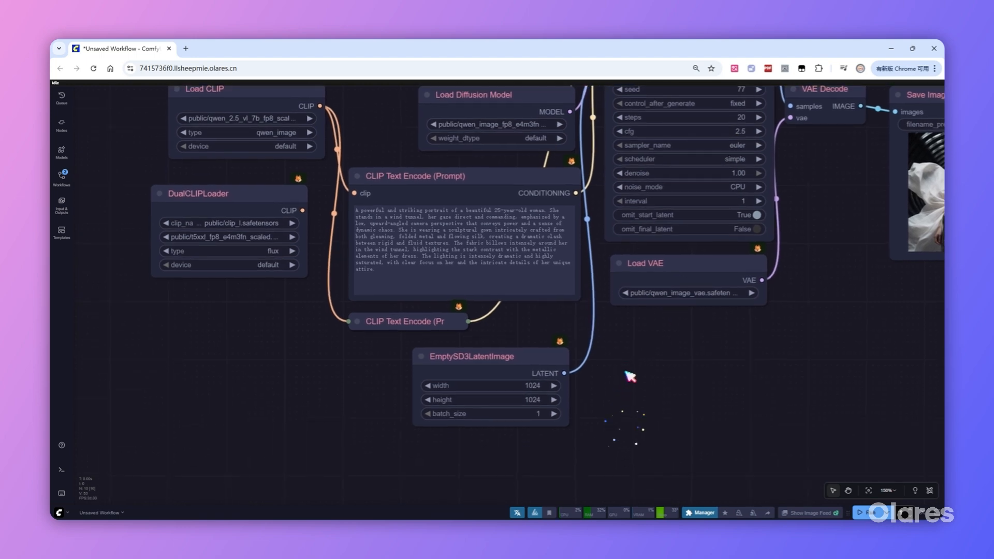
left_click(472, 226)
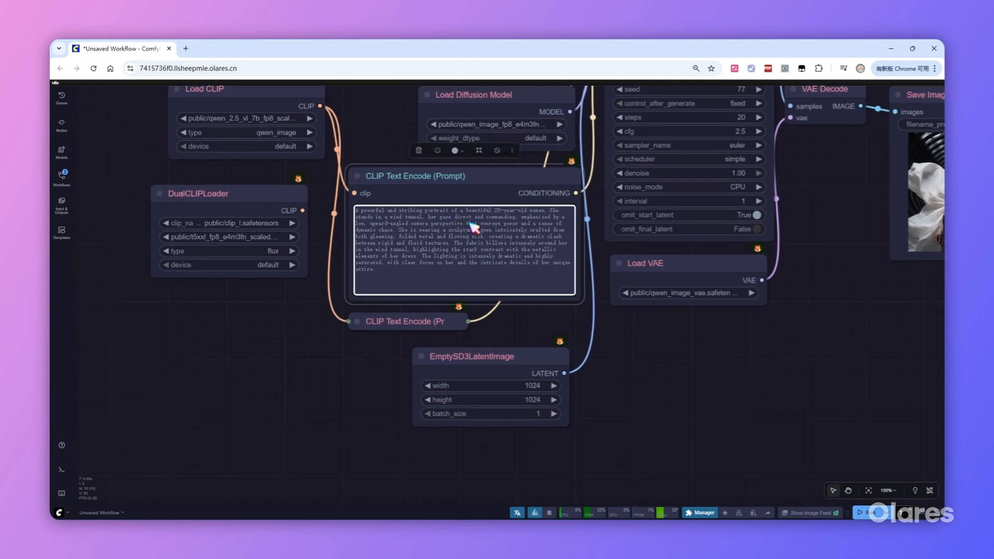
key("ctrl+a")
key("ctrl+v")
scroll(486, 236, "up", 5)
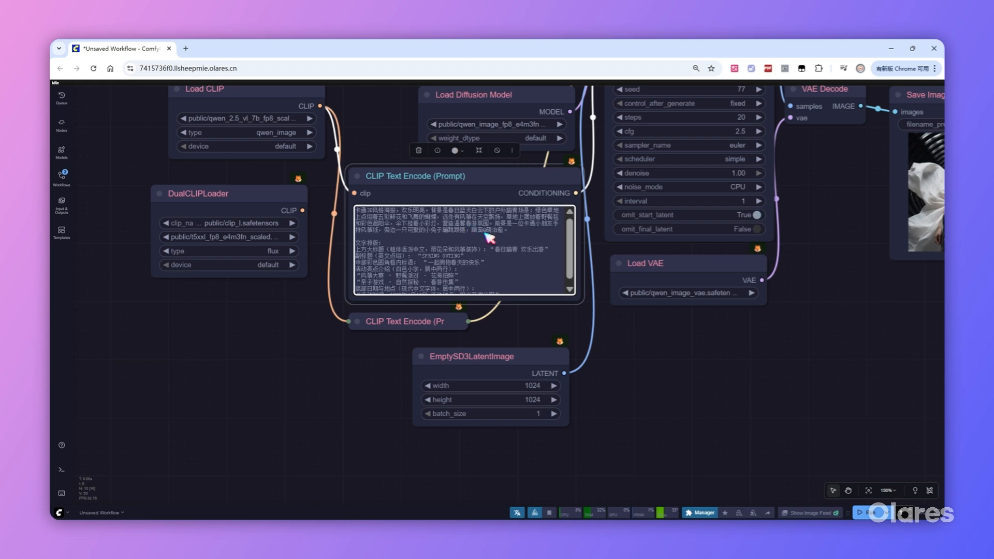
Set the EmptySD3LatentImage size to width 1056 and height 1584, and run the workflow.
left_click(530, 386)
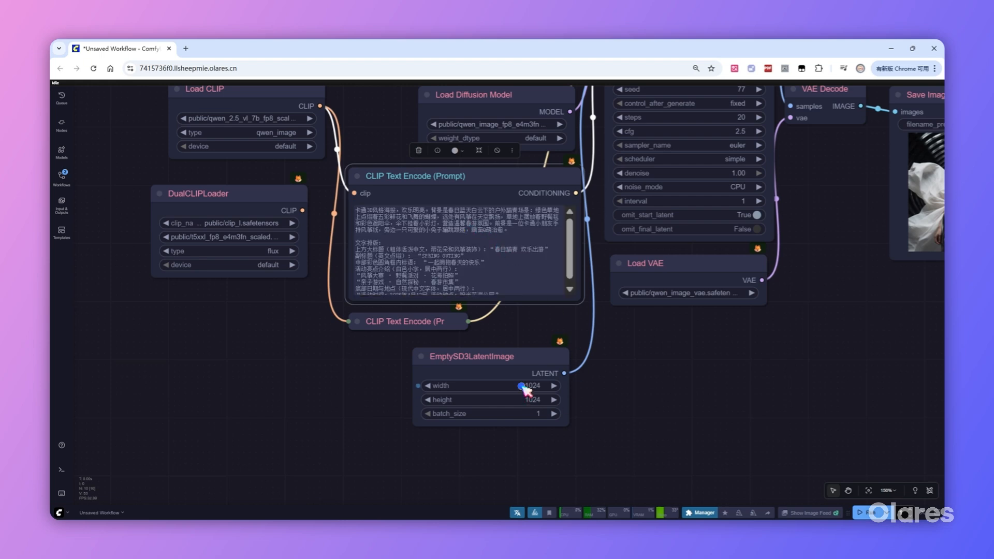
type("1056")
key("Return")
left_click(528, 400)
type("1584")
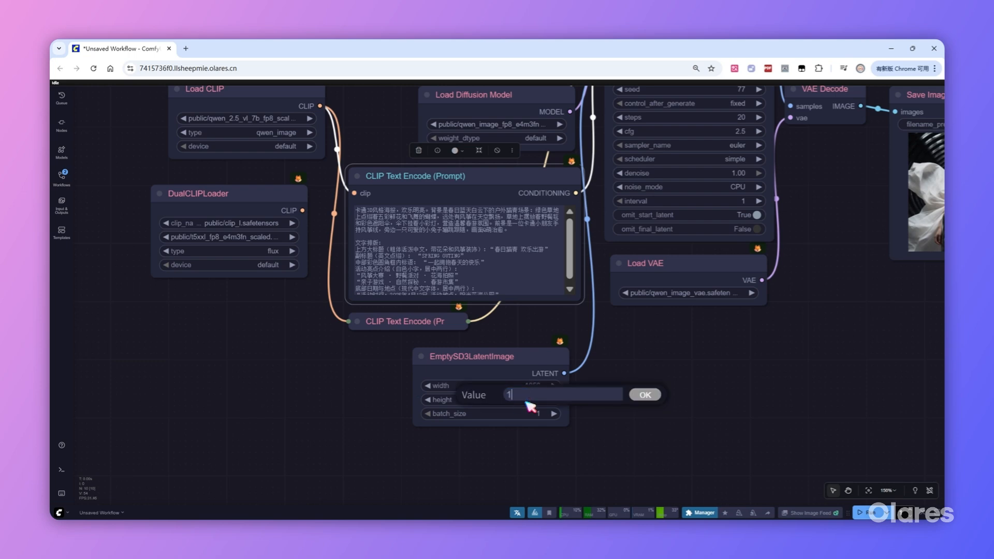
key("Return")
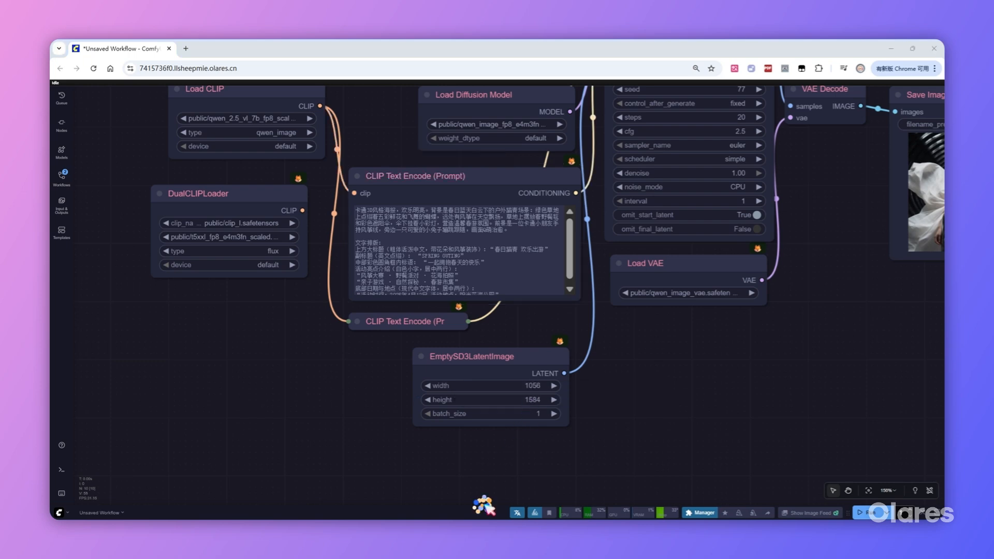
left_click(484, 501)
left_click(865, 513)
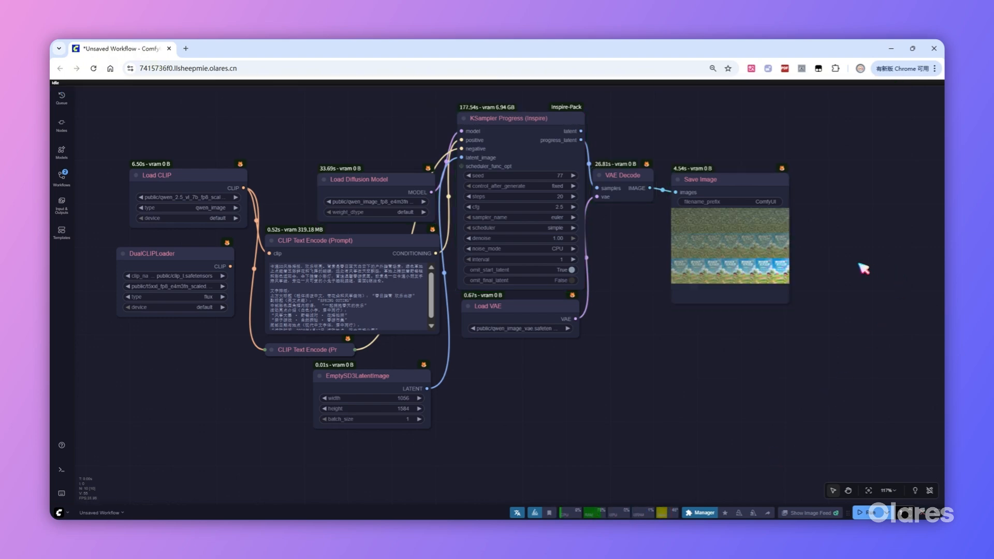
Examine the poster's progress grid in the Save Image node and open its last image.
scroll(838, 258, "up", 10)
scroll(796, 253, "up", 1)
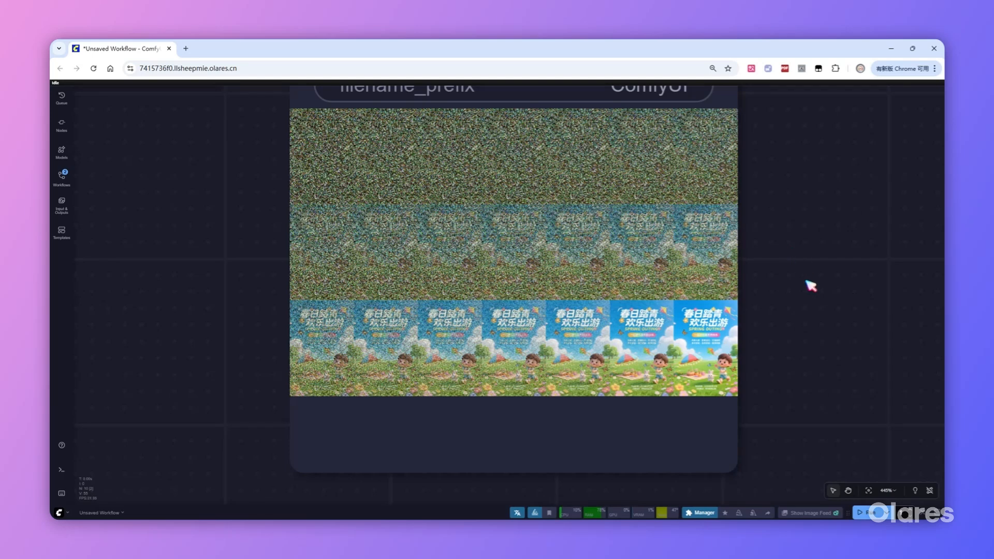
left_click(723, 364)
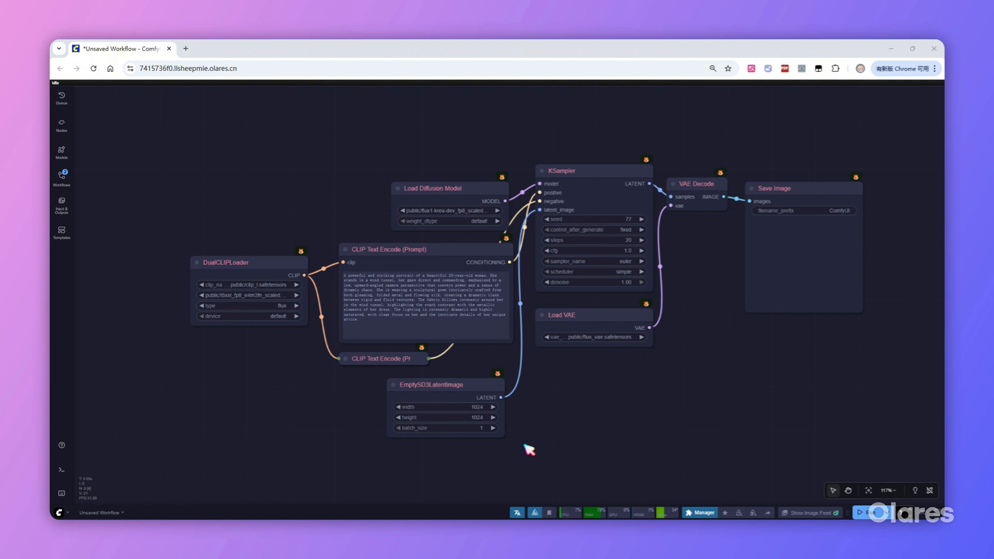
Add a LoraLoaderModelOnly node and connect it between the Load Diffusion Model and KSampler nodes.
double_click(480, 124)
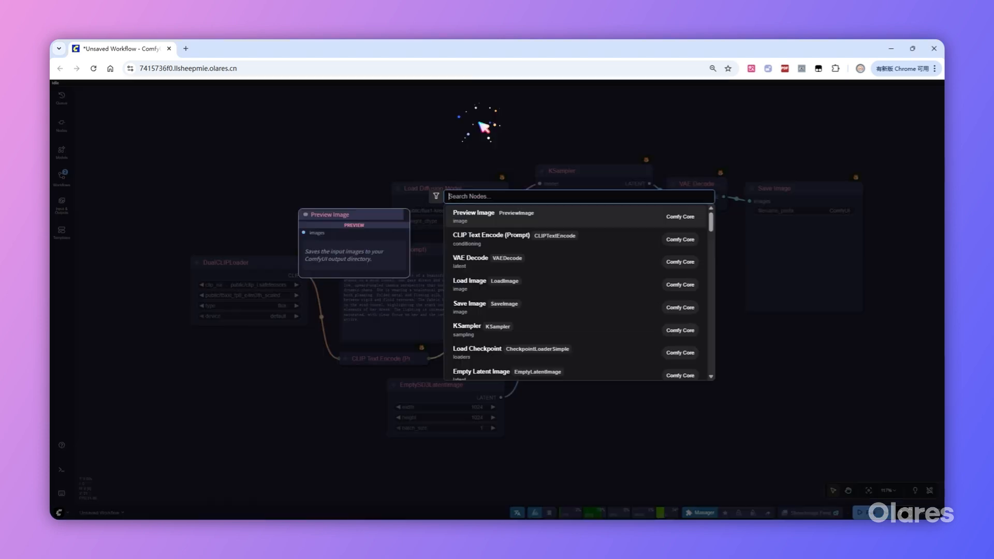
type("lora")
left_click(497, 237)
left_click_drag(528, 114, 512, 110)
left_click_drag(495, 187, 470, 123)
left_click_drag(579, 122, 540, 184)
left_click_drag(536, 110, 510, 110)
Load the Flux Art style Impressionist LoRA in the LoraLoaderModelOnly node.
left_click(501, 133)
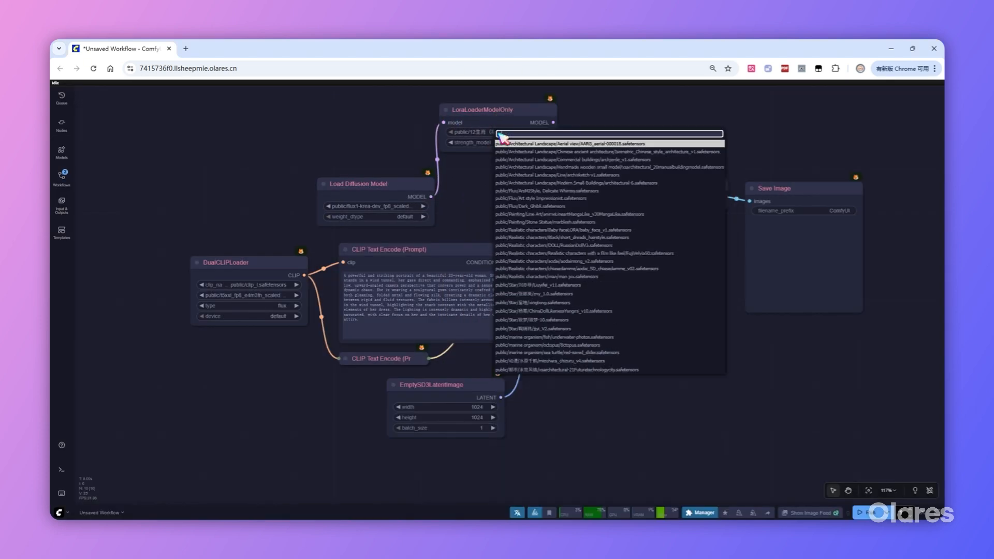
key("ctrl+v")
left_click(533, 142)
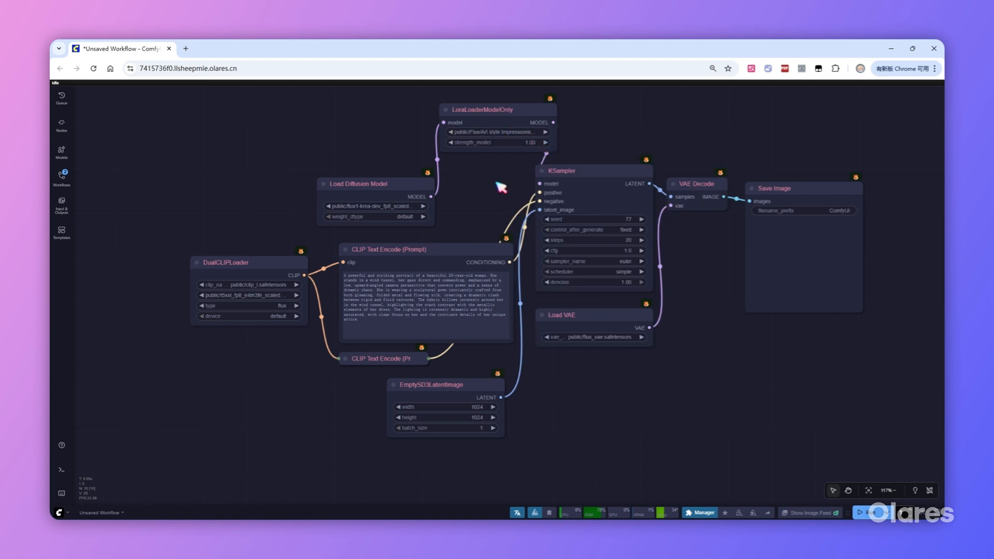
Insert the copied trigger words "art style impressionist, painting," at the start of the expanded CLIP Text Encode prompt.
scroll(357, 310, "up", 1)
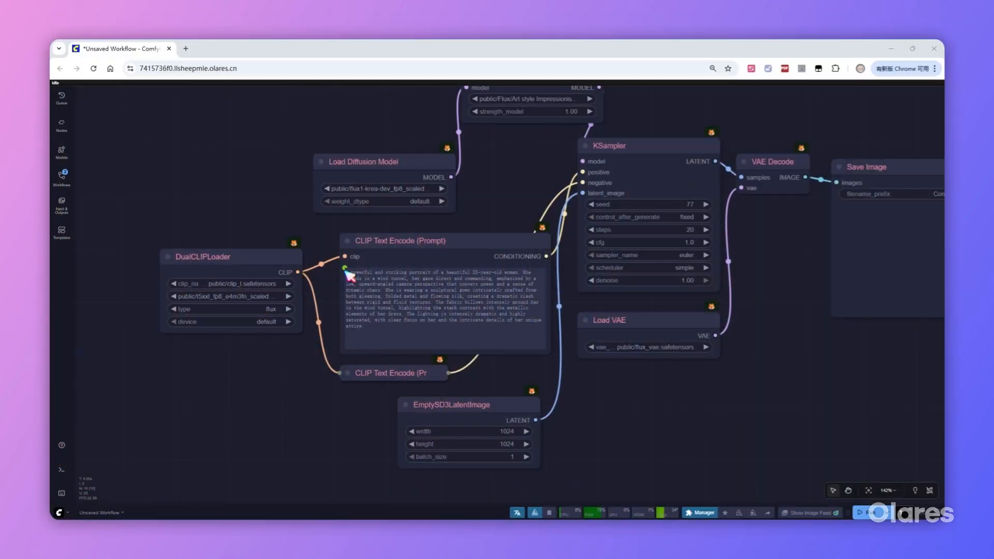
left_click(349, 275)
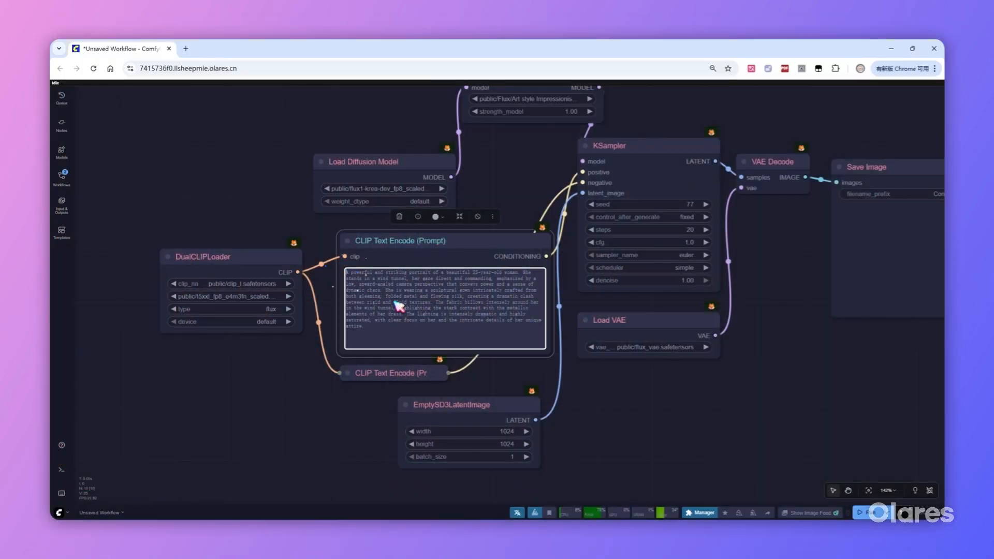
type("art style impressionist, painting")
type(",")
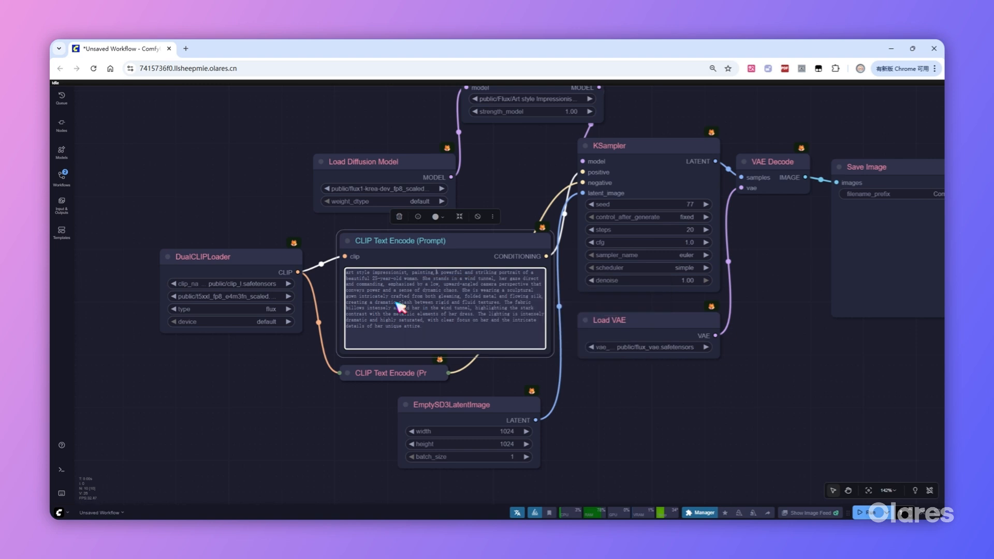
left_click(713, 410)
Run the workflow and inspect the generated image in the Save Image node up close.
left_click(862, 513)
scroll(632, 428, "down", 2)
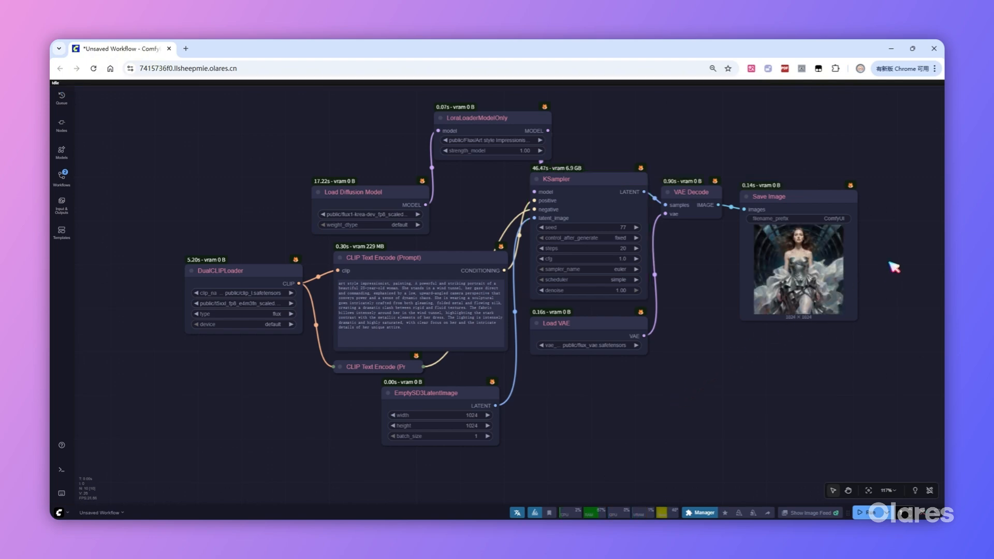
scroll(879, 261, "up", 4)
scroll(870, 257, "up", 6)
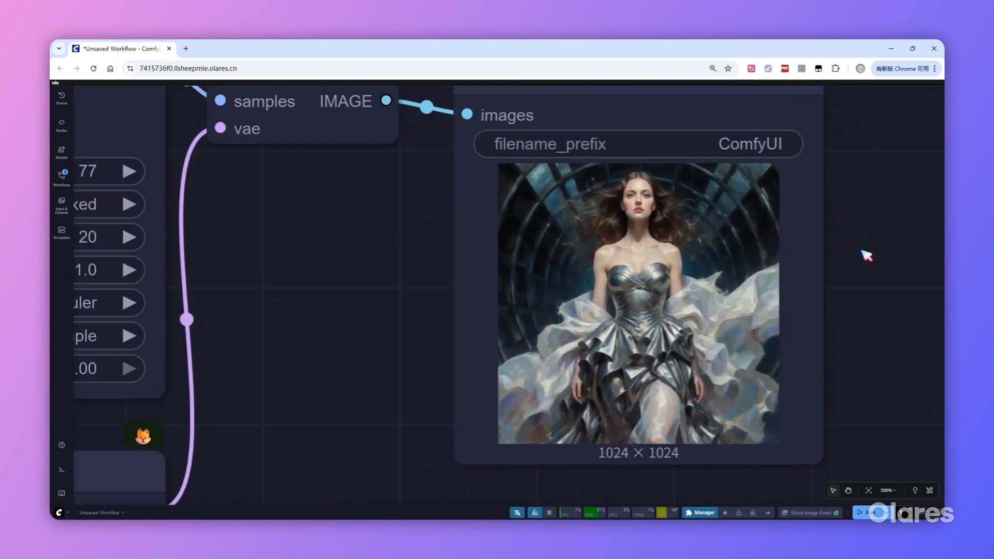